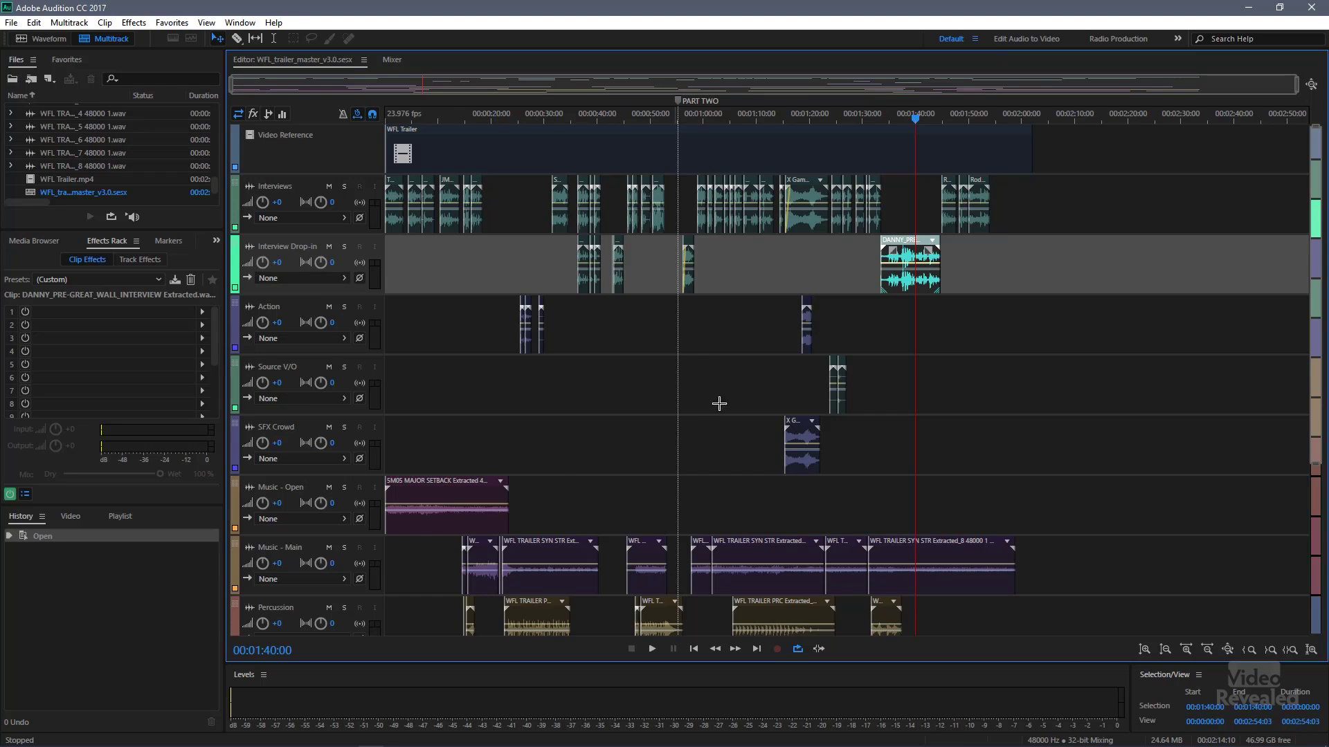
Open the session's Export to Adobe Premiere Pro options and compare exporting each track as a stem with a session mixdown
scroll(309, 412, down, 5)
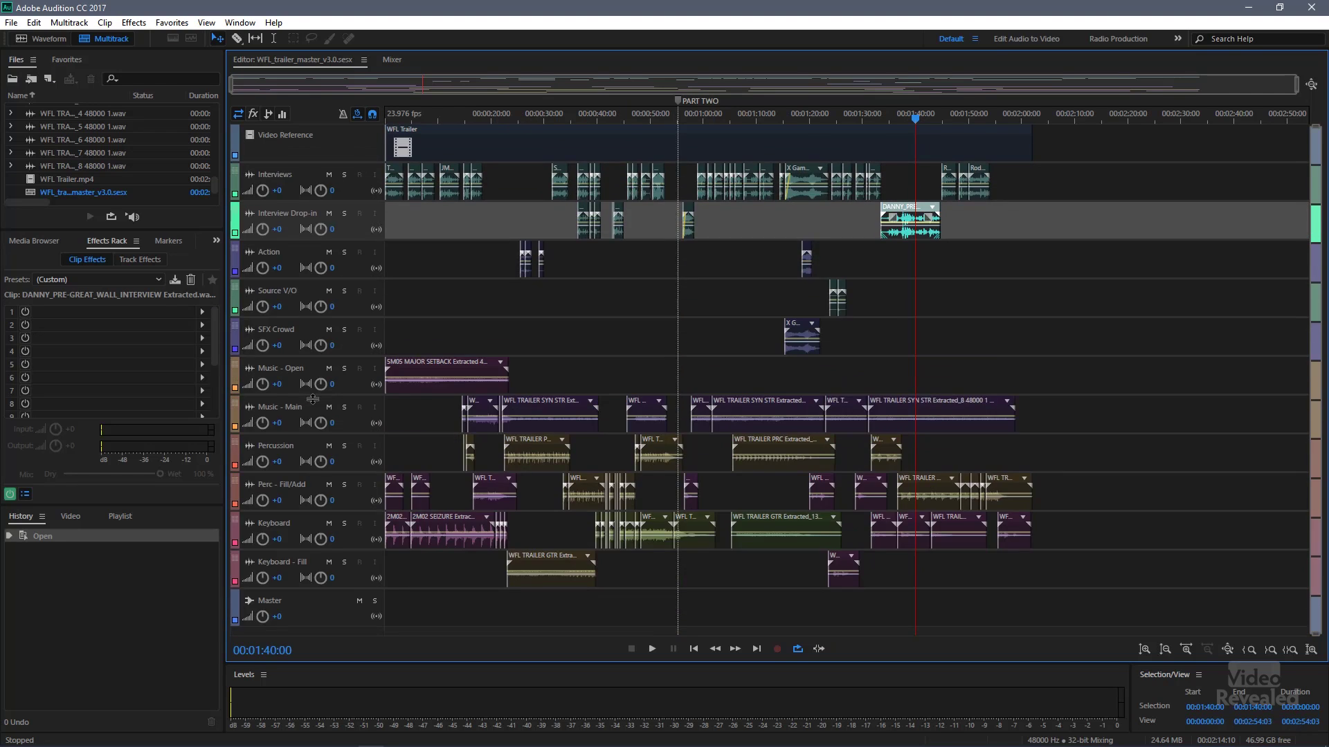
click(69, 22)
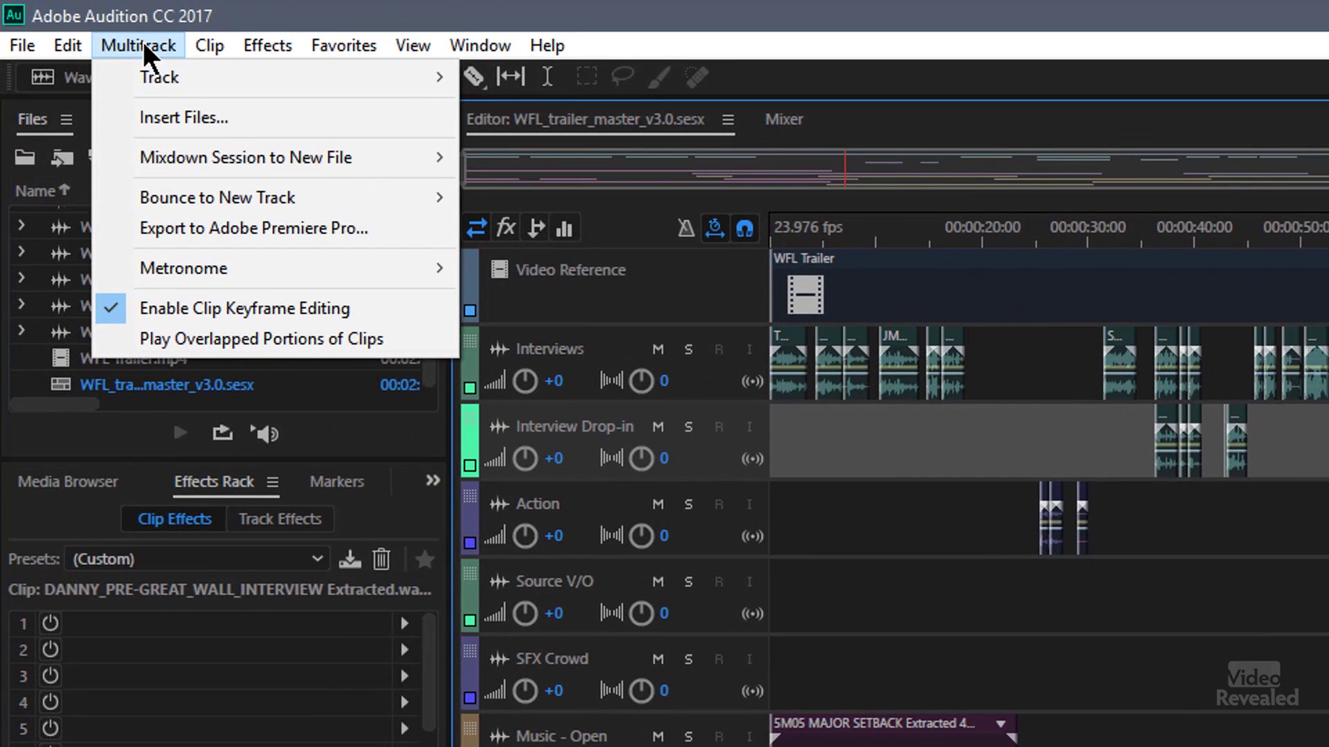
mouse_move(14, 46)
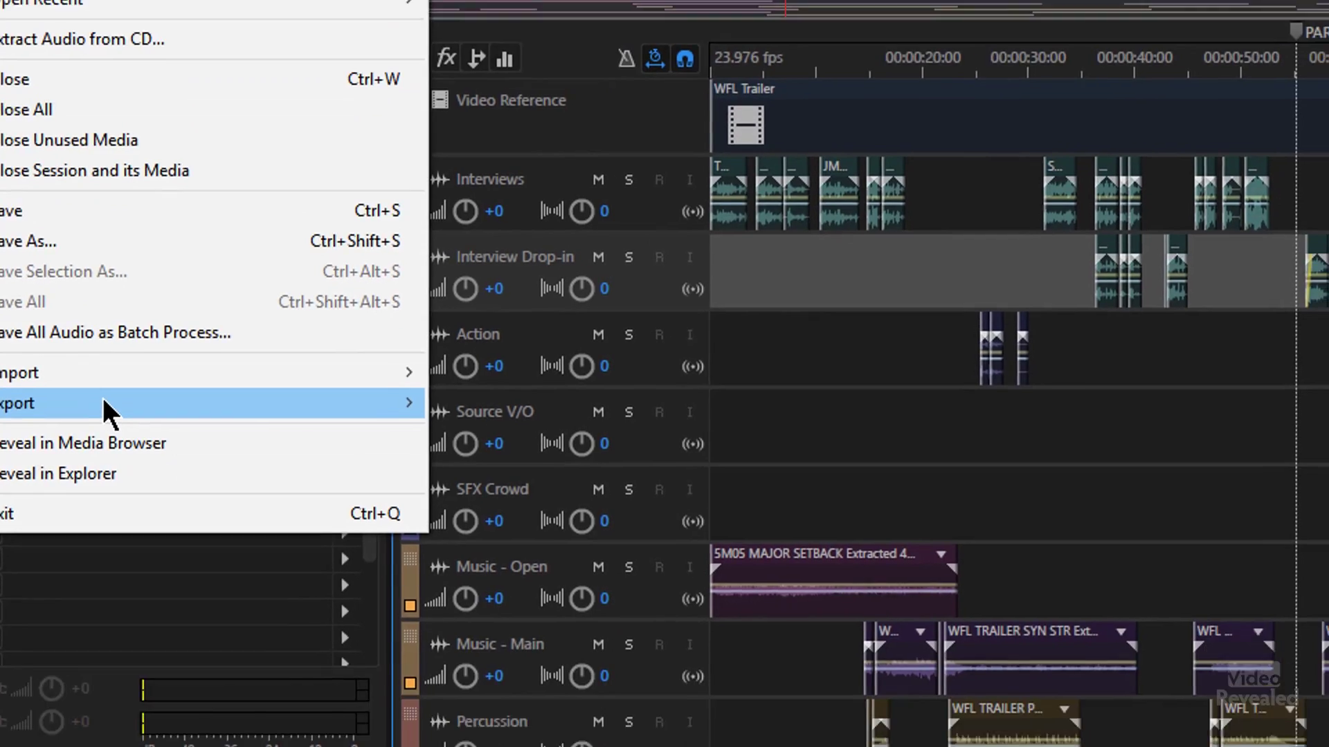
mouse_move(169, 572)
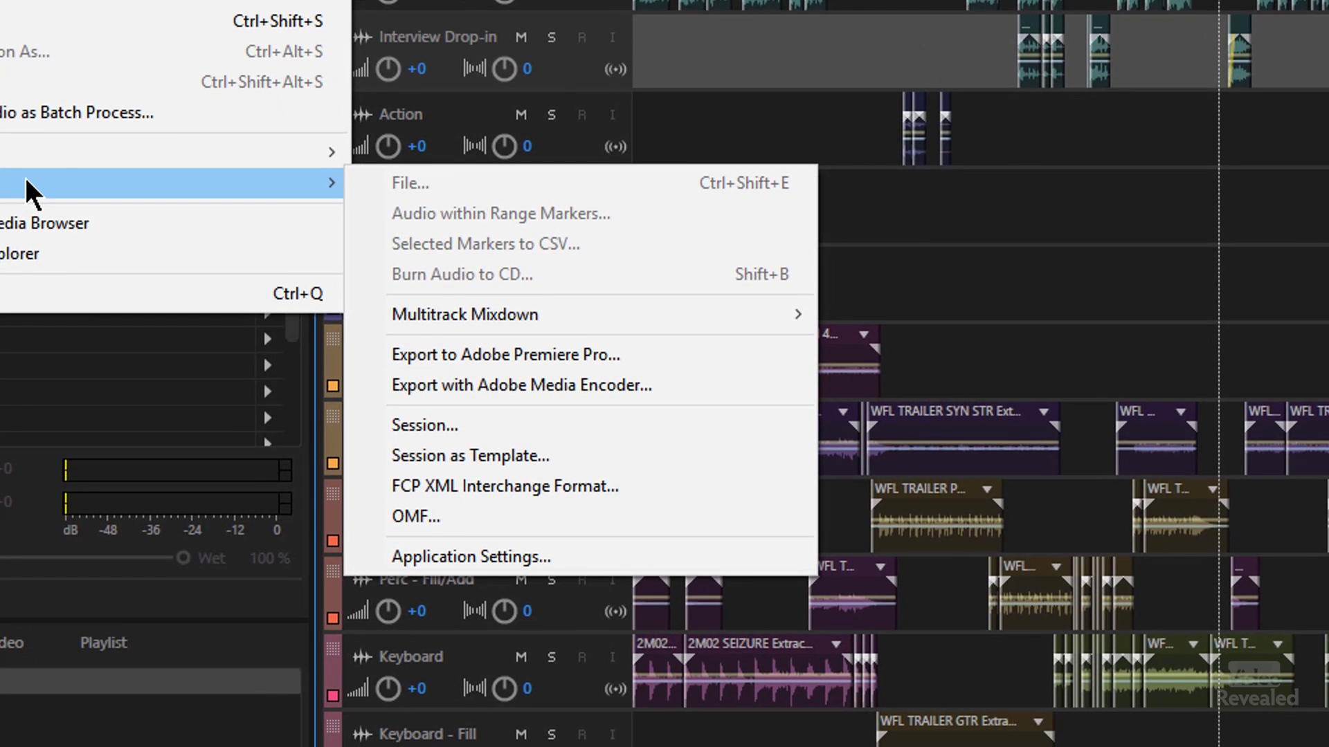
click(670, 354)
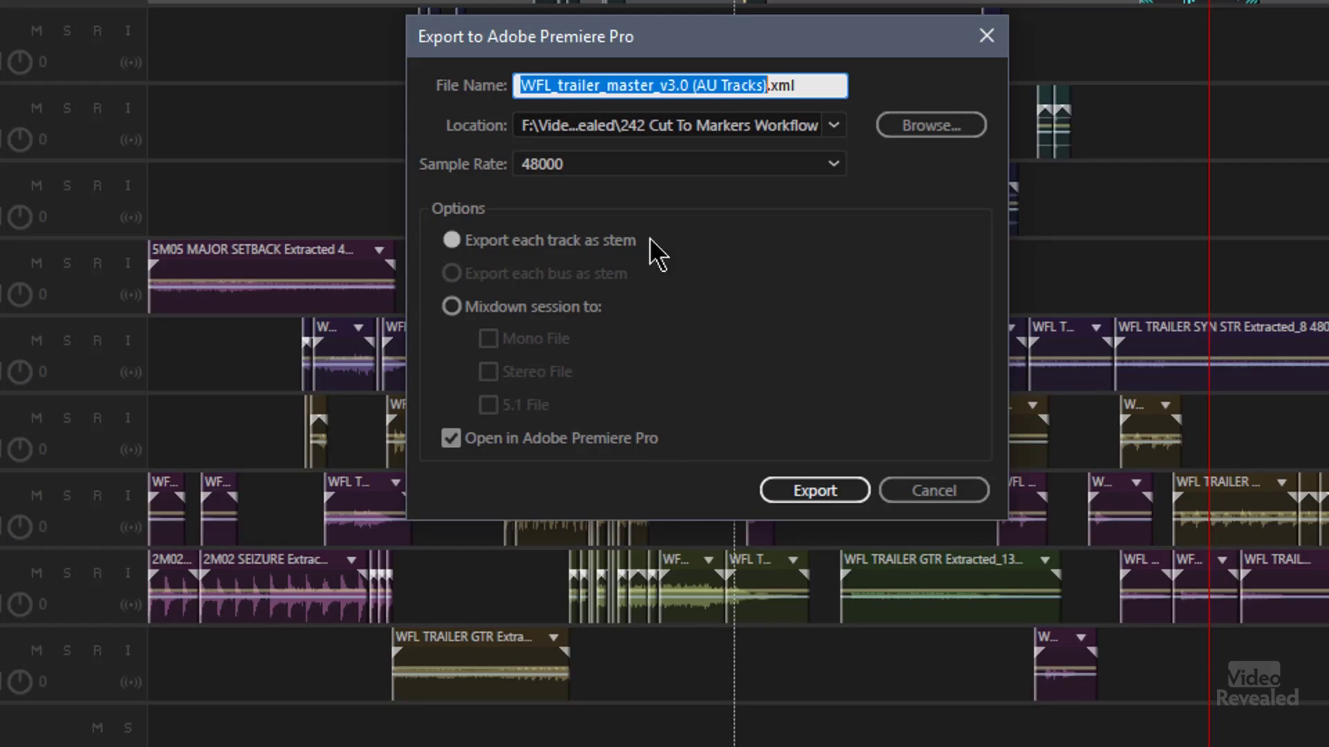
click(528, 242)
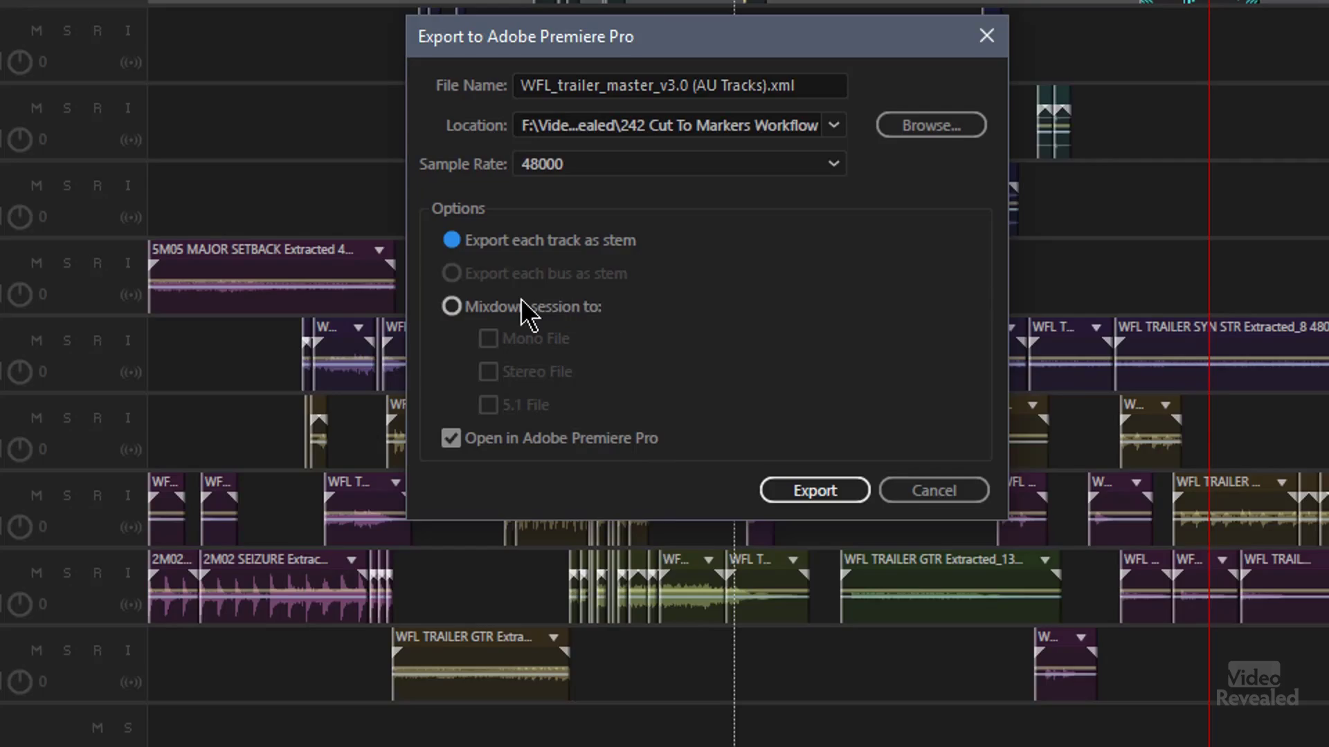
click(519, 306)
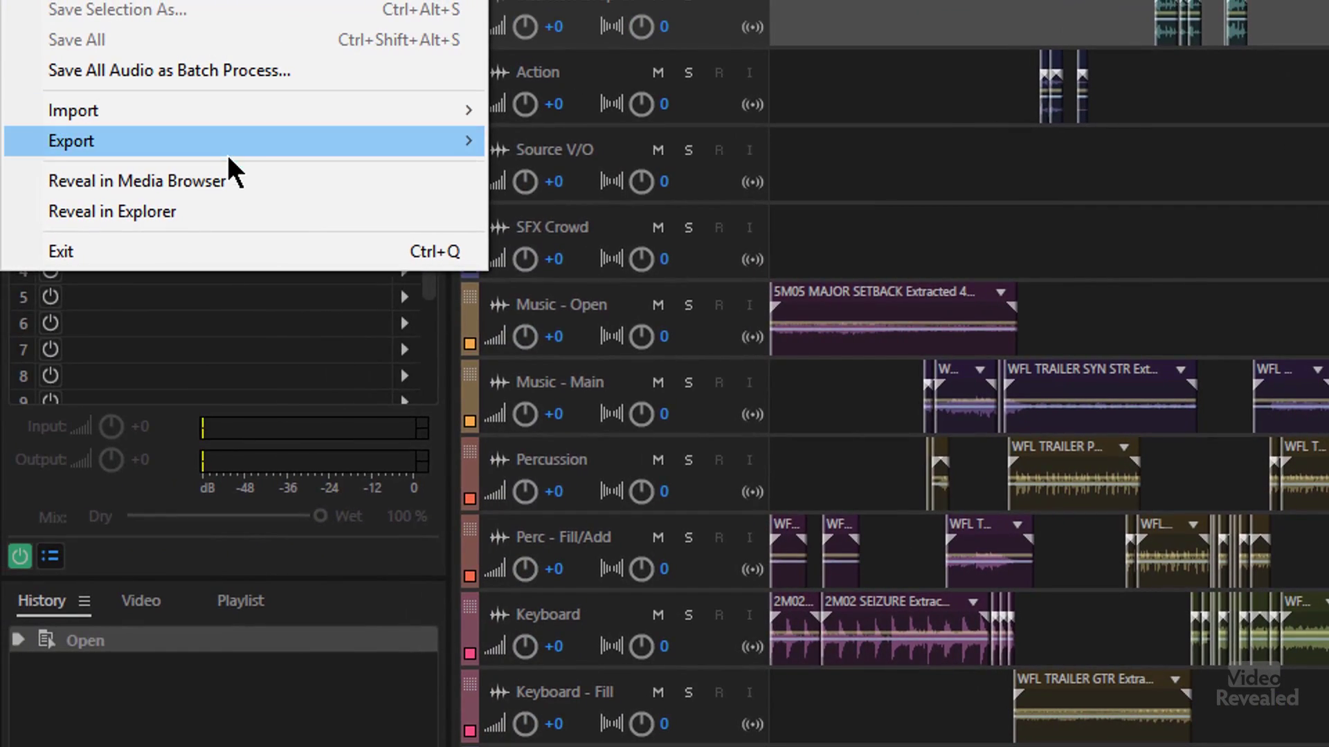
Review the other export formats offered for the multitrack session, including OMF, and leave without exporting
mouse_move(230, 146)
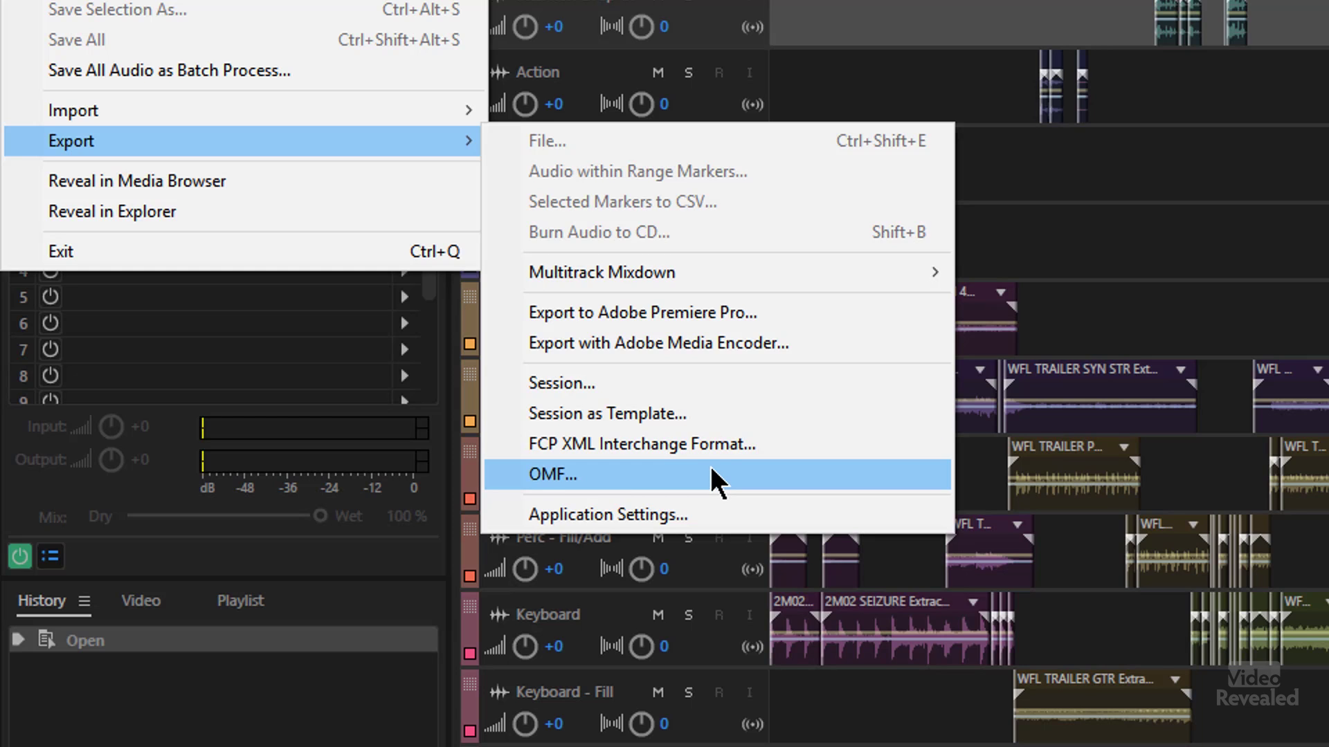
key(Escape)
key(Escape)
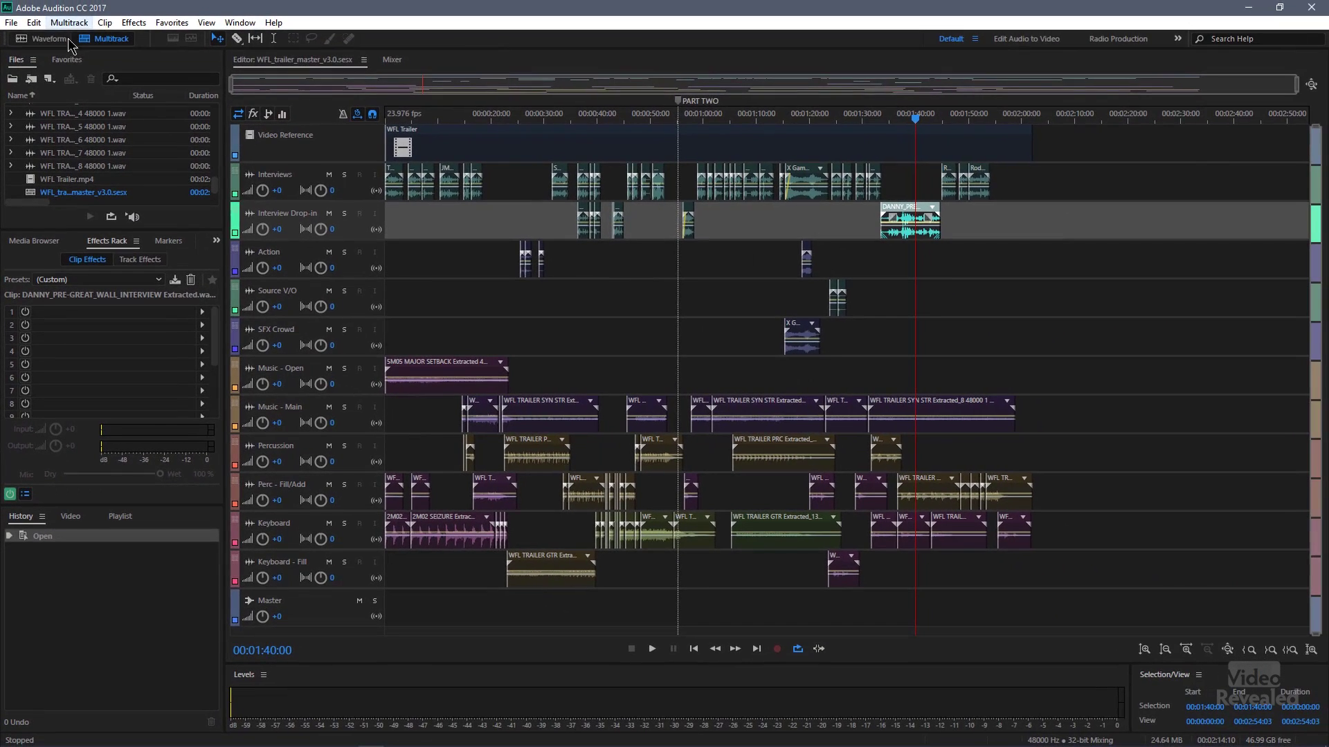
Open the Interview Drop-in clip under the playhead in the waveform editor and apply Dynamics Processing to the entire file
double_click(917, 233)
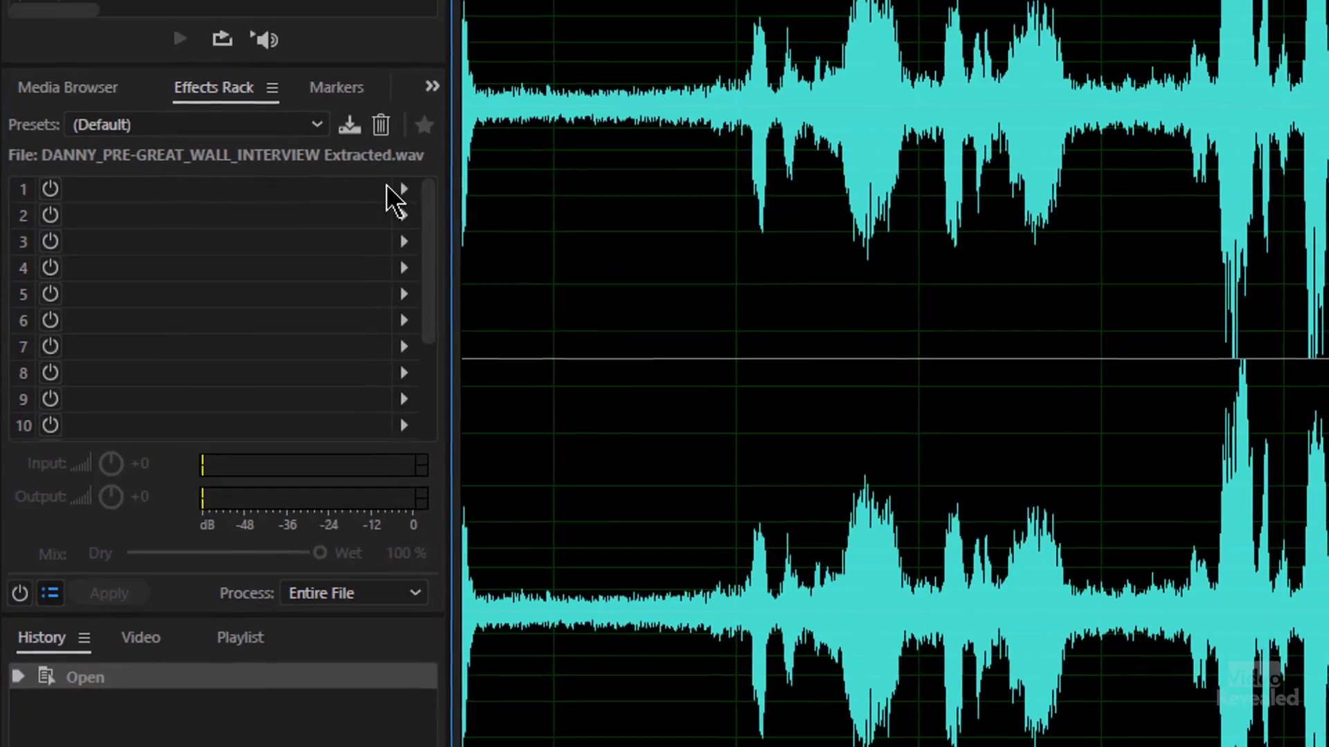
click(404, 189)
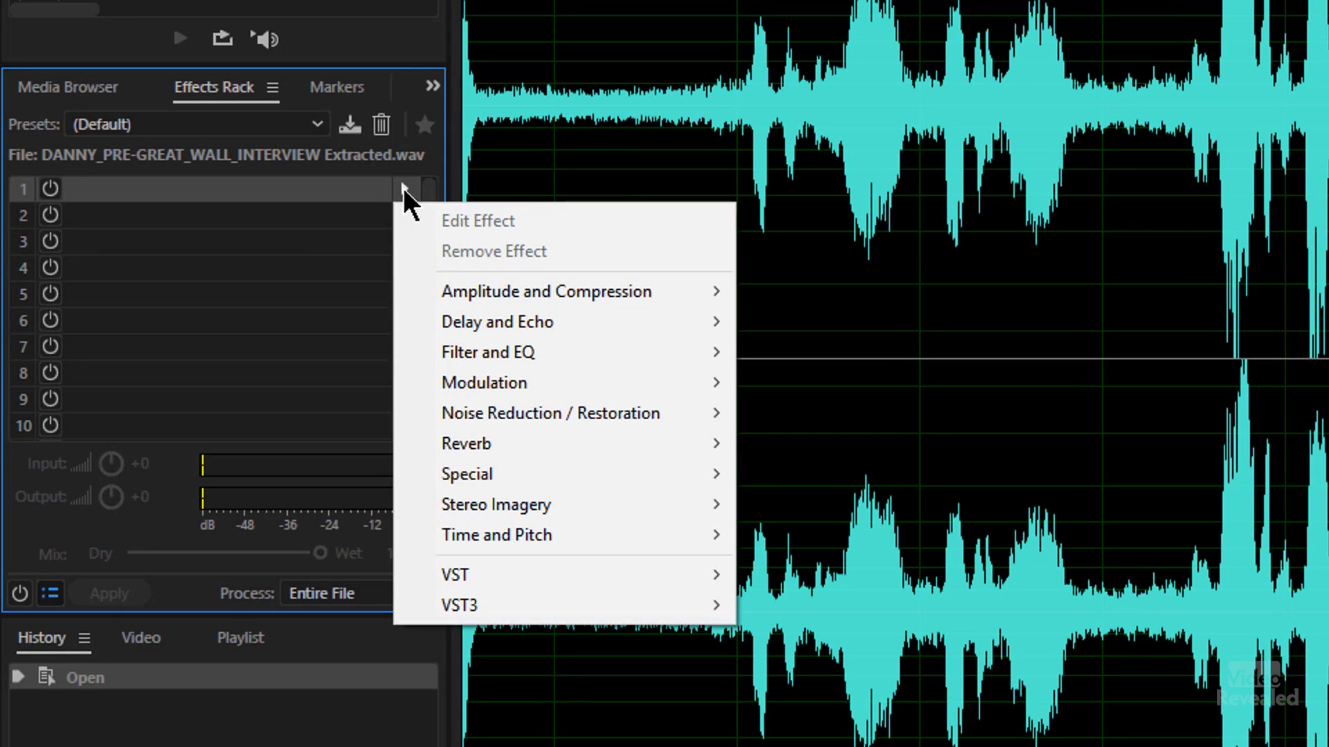
mouse_move(509, 298)
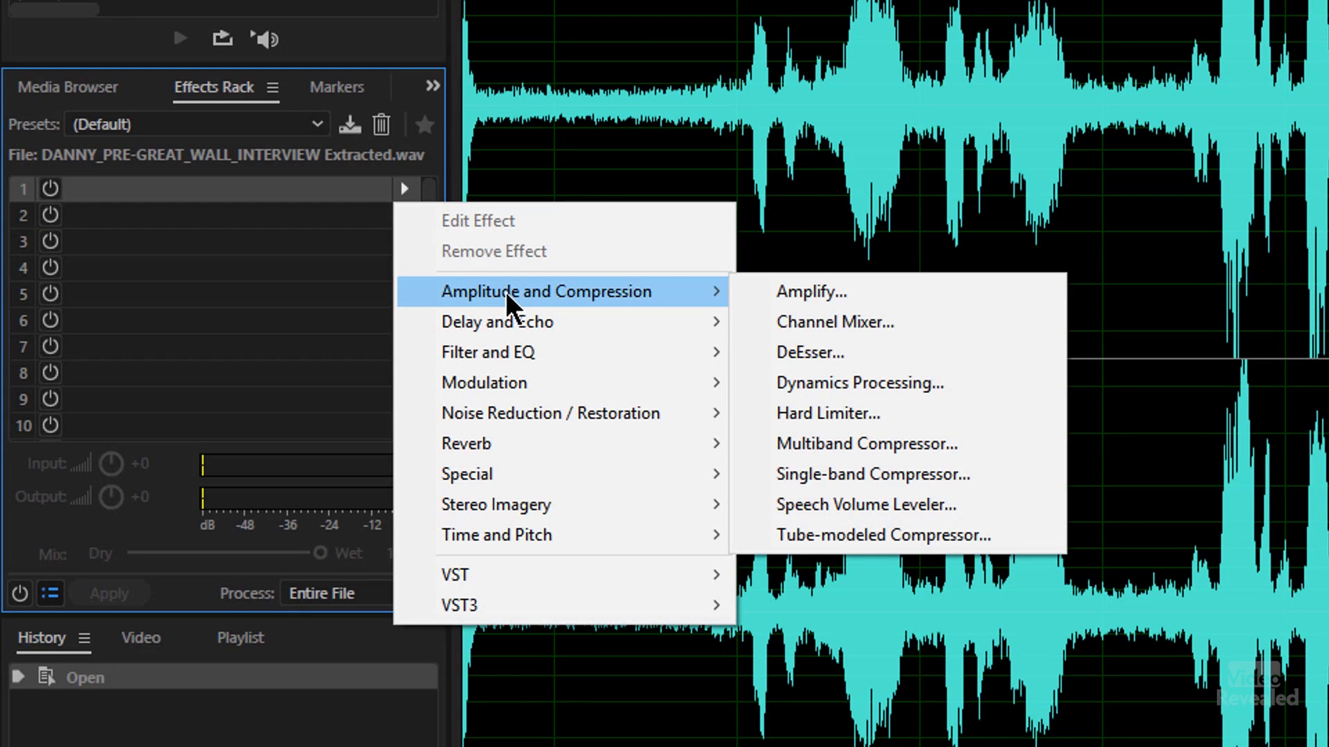
click(997, 384)
click(998, 57)
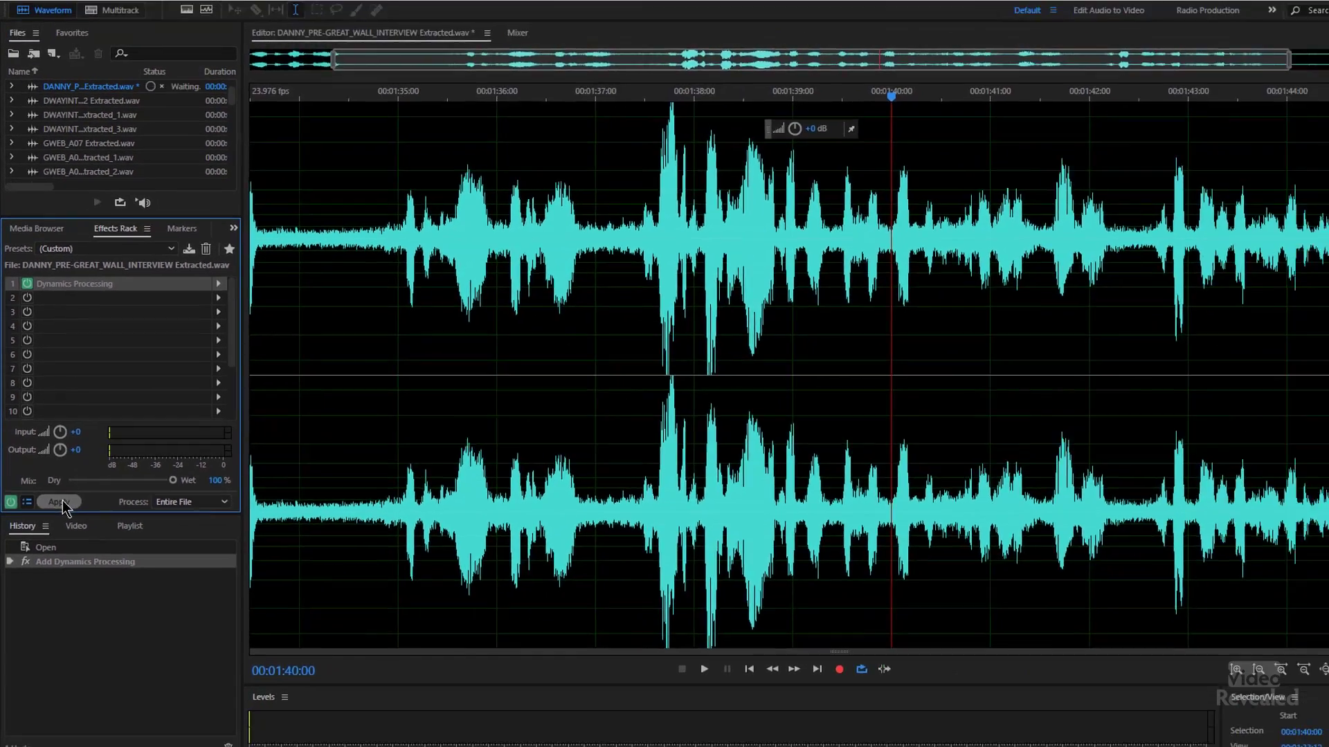
click(109, 593)
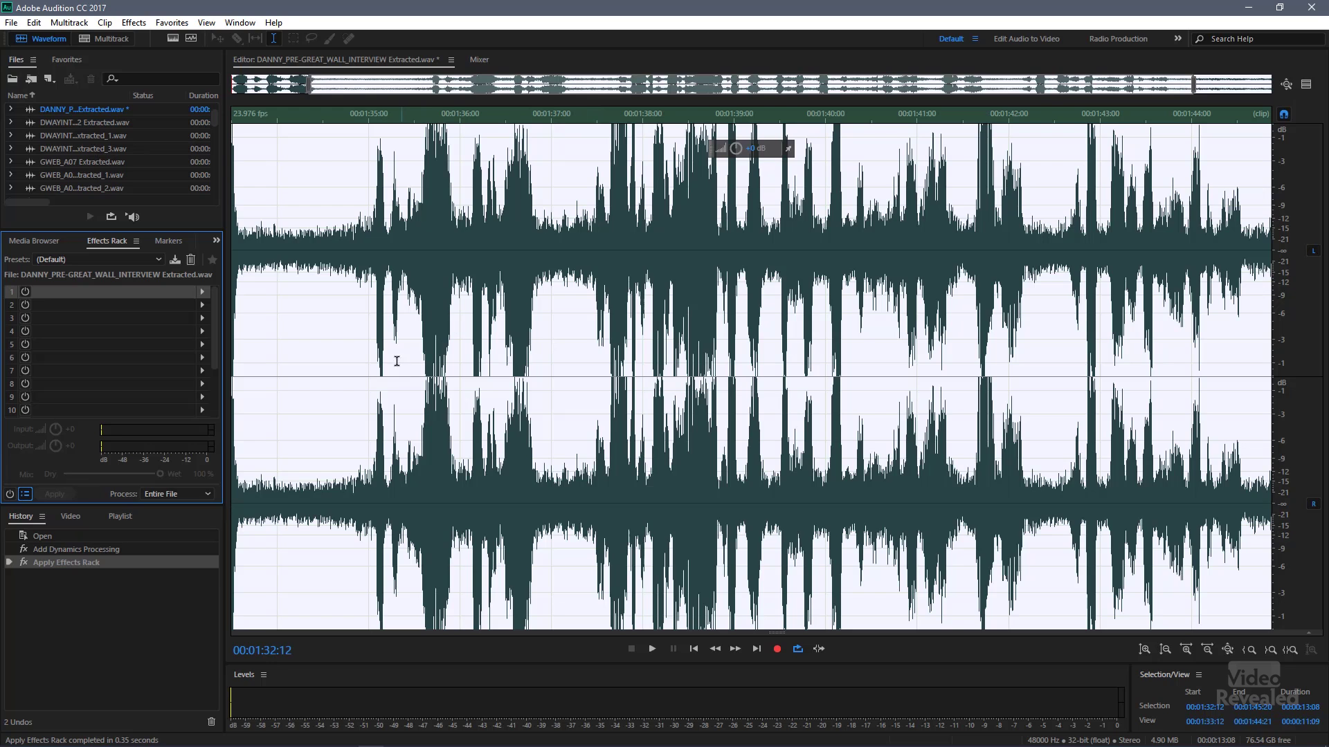
Open the file export settings for the processed interview audio
click(11, 26)
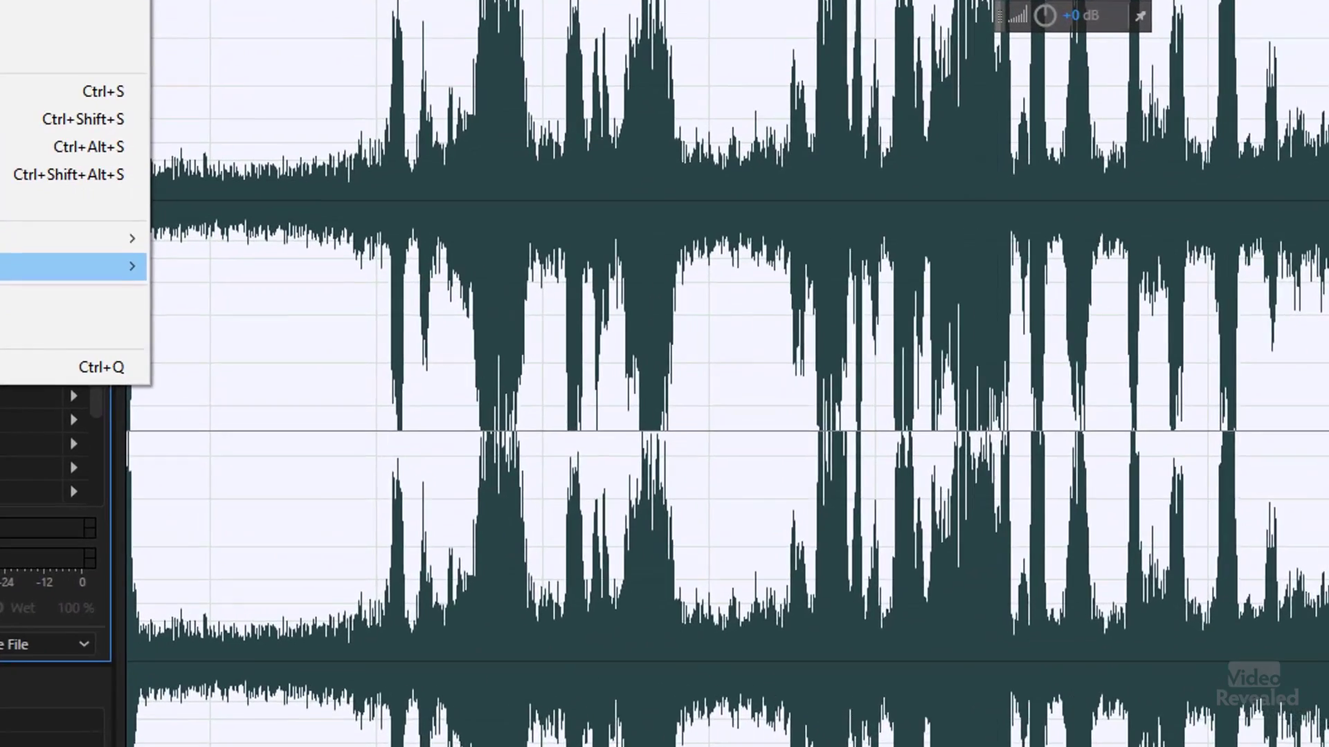
mouse_move(173, 286)
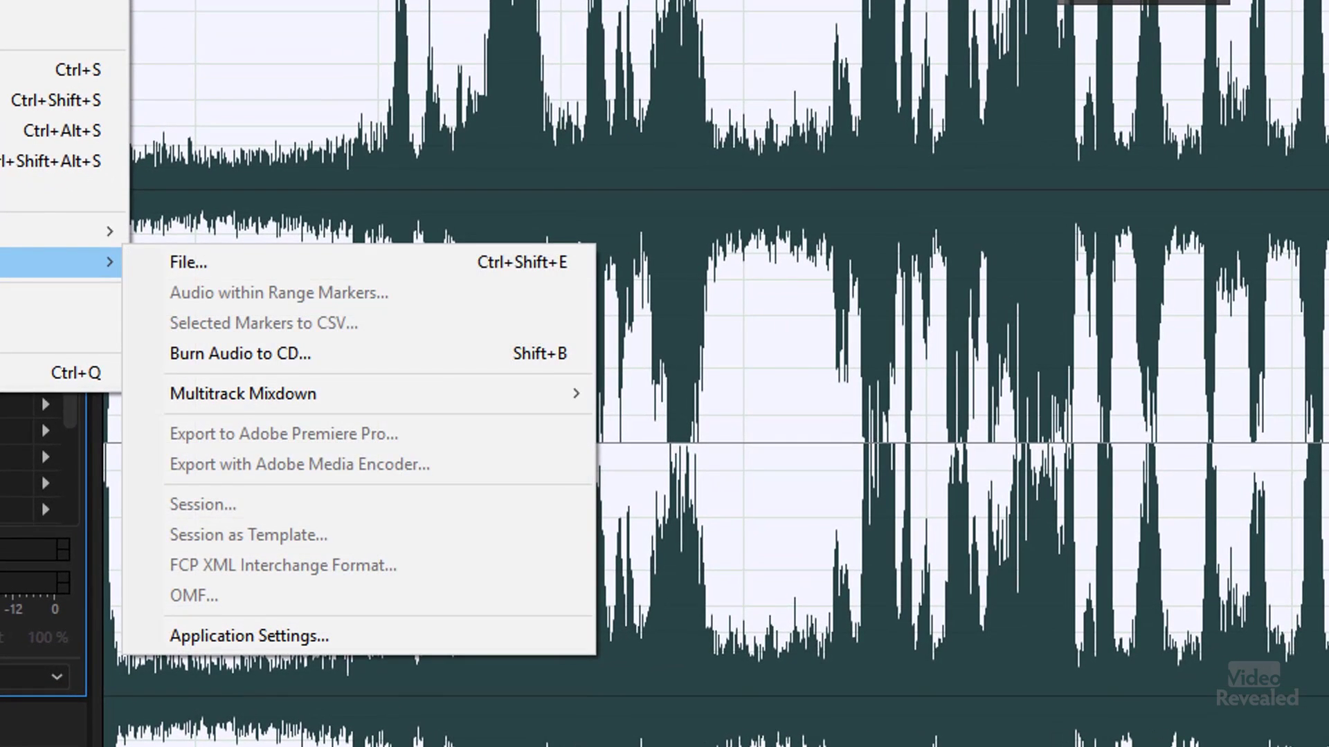
click(373, 266)
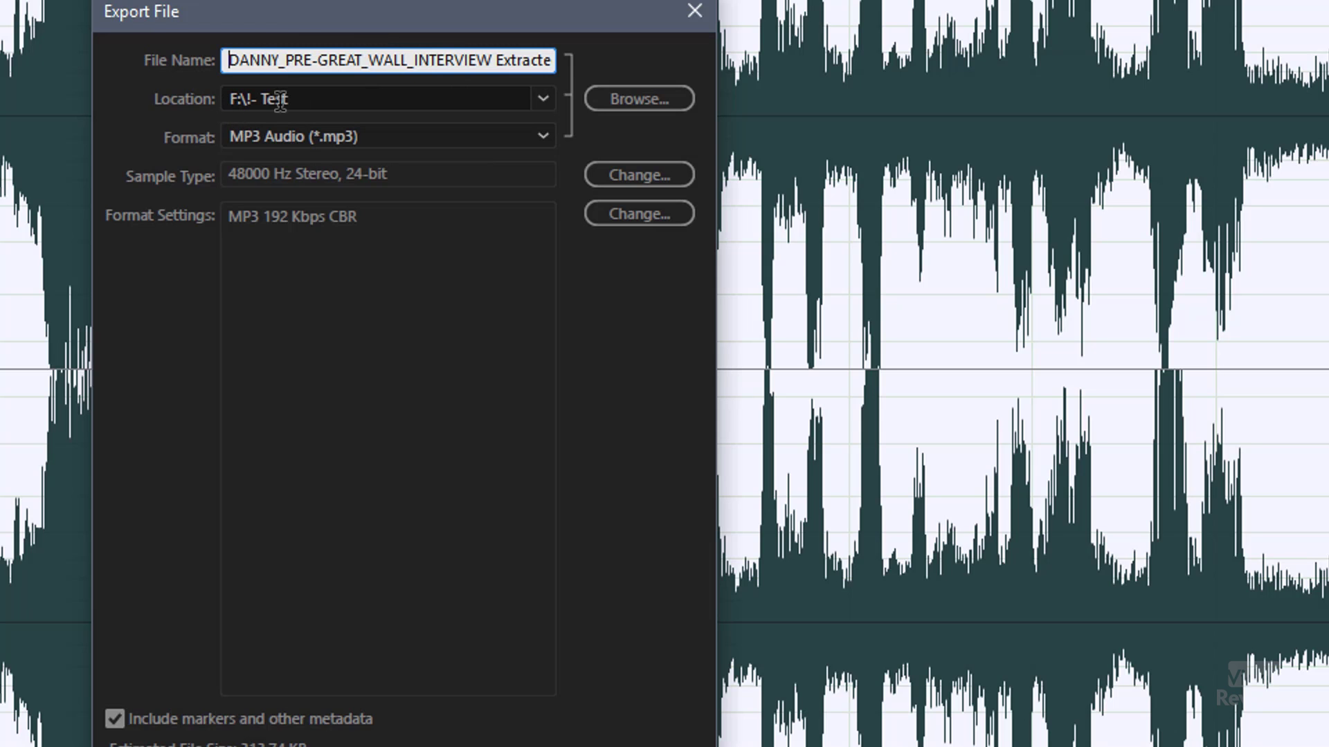
Try Dolby Digital (*.ac3, *.ec3) as the export format and look through each page of its settings, discarding any changes
click(419, 142)
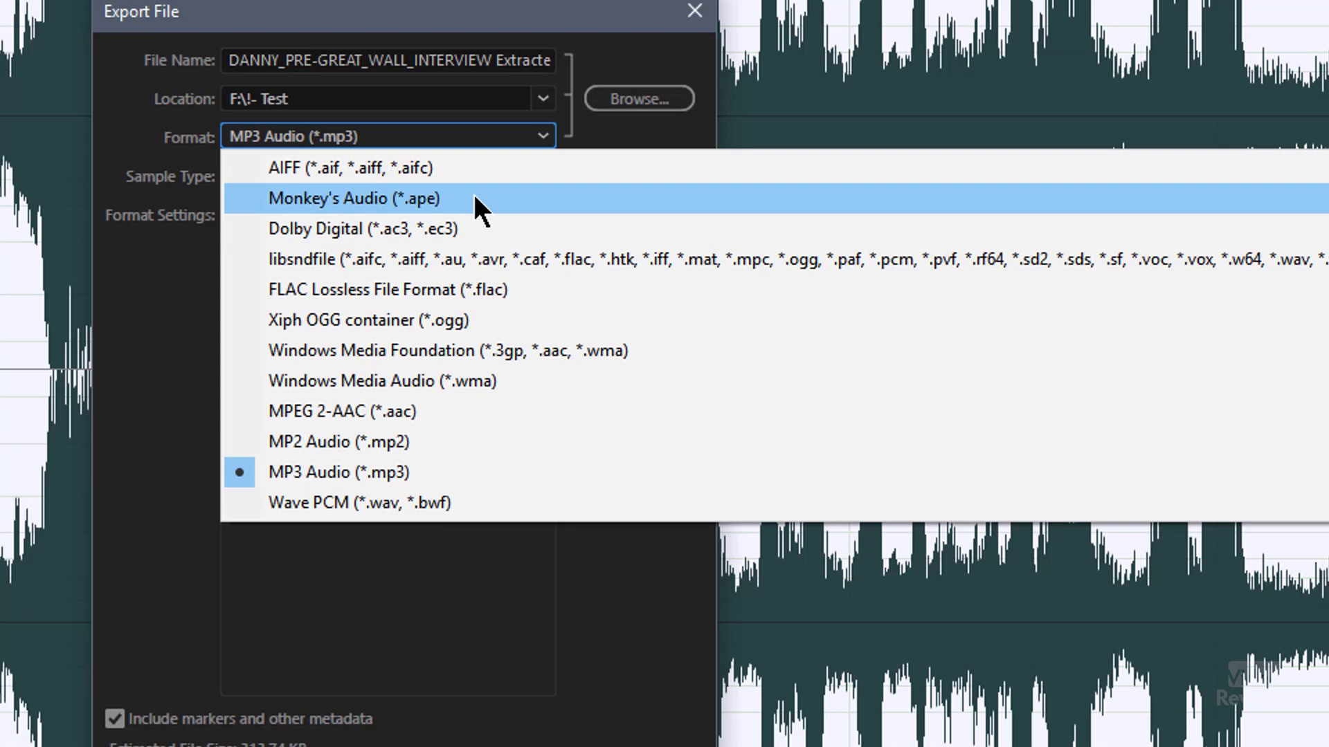
click(513, 221)
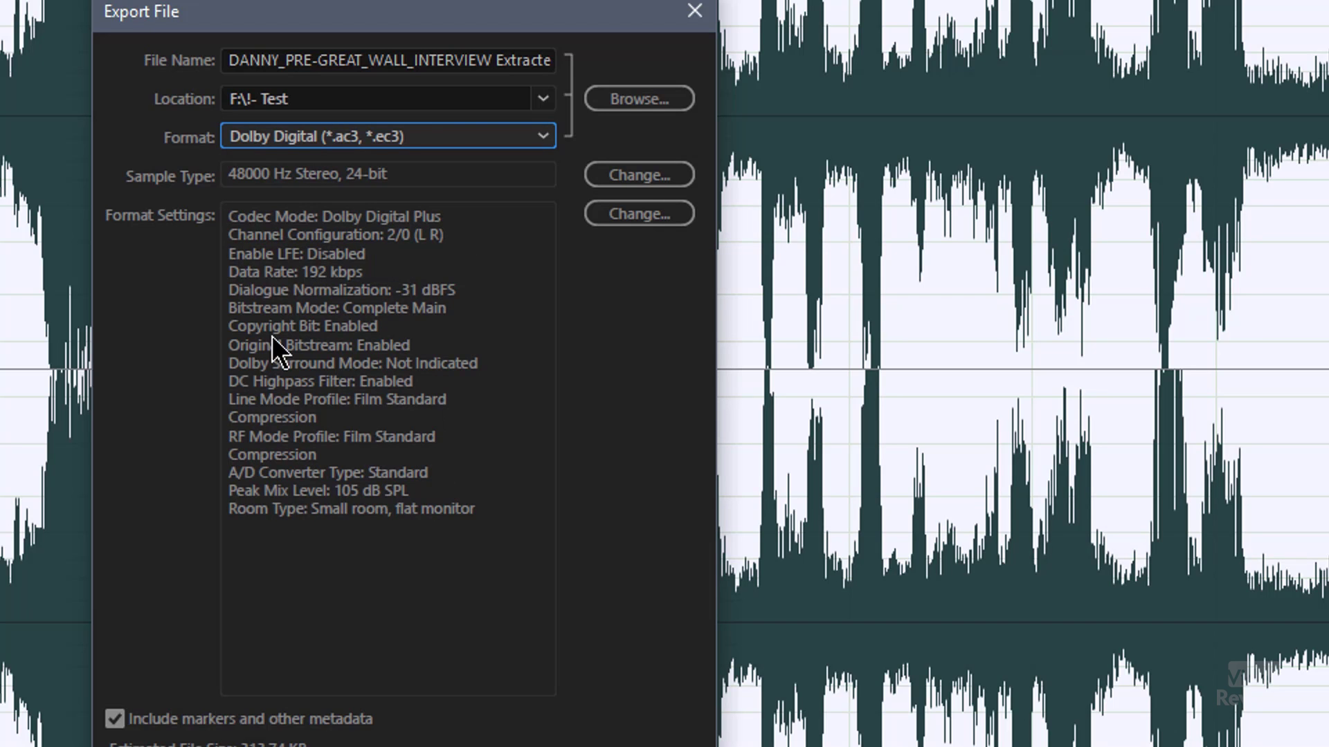
click(638, 214)
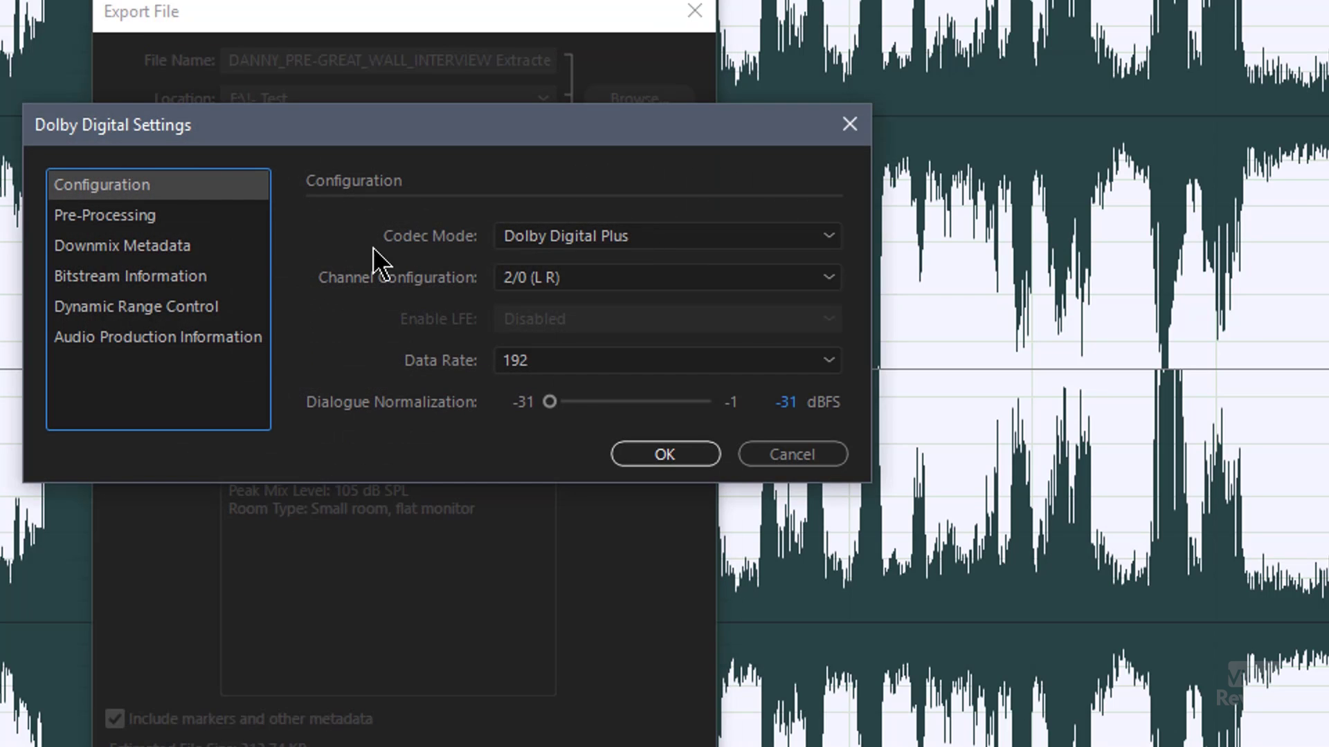
click(170, 218)
click(179, 246)
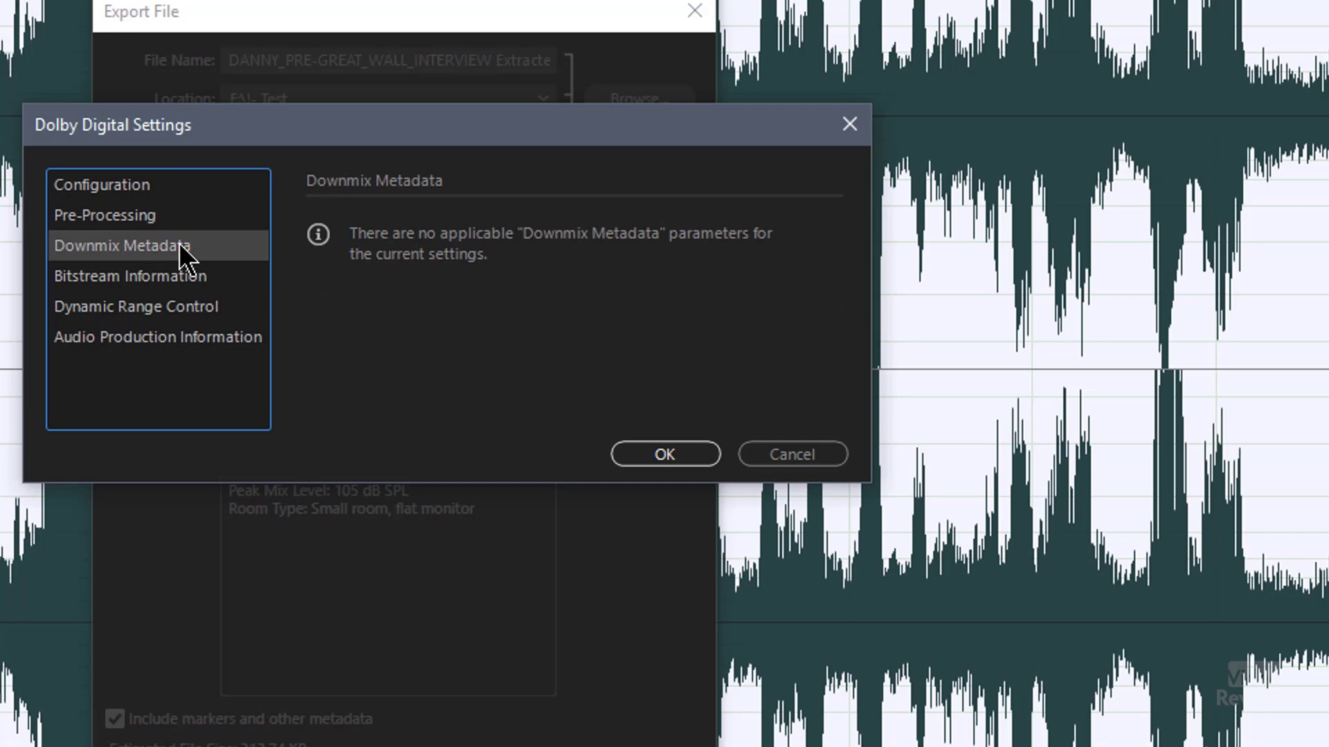
click(184, 278)
click(191, 310)
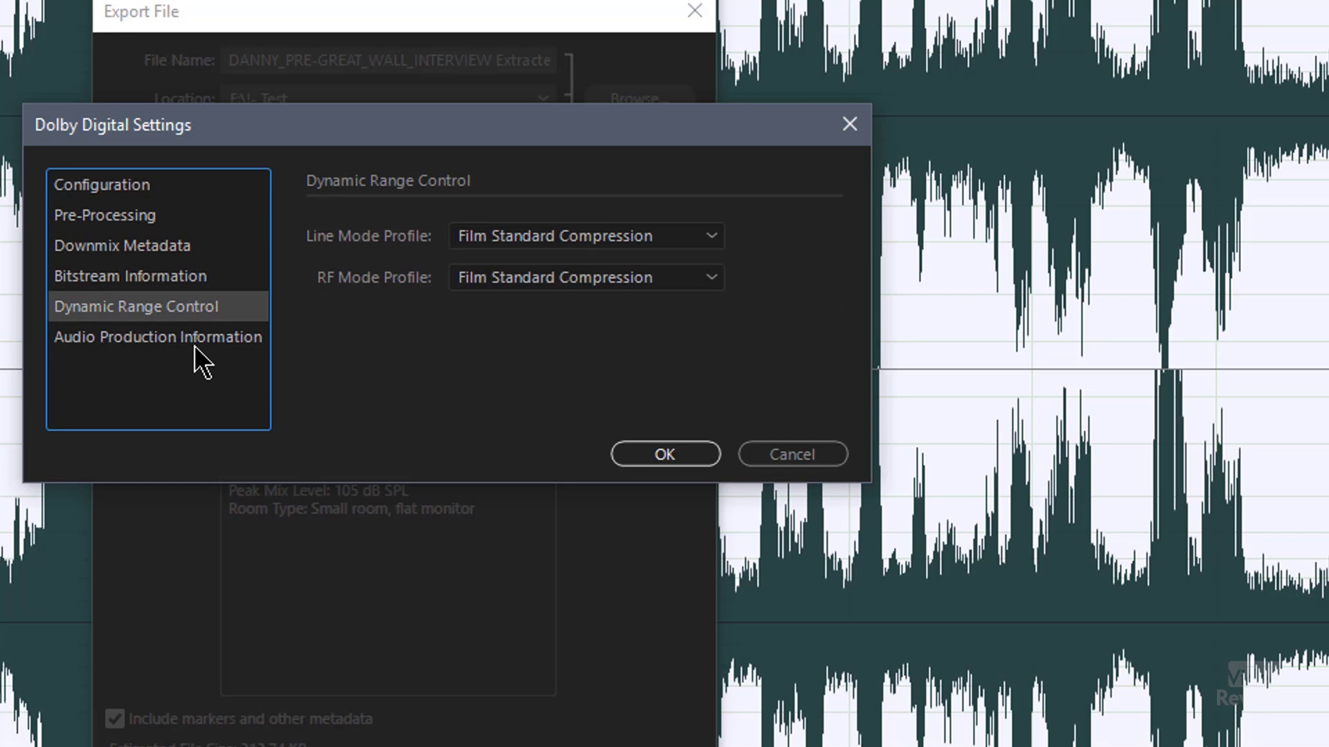
click(194, 339)
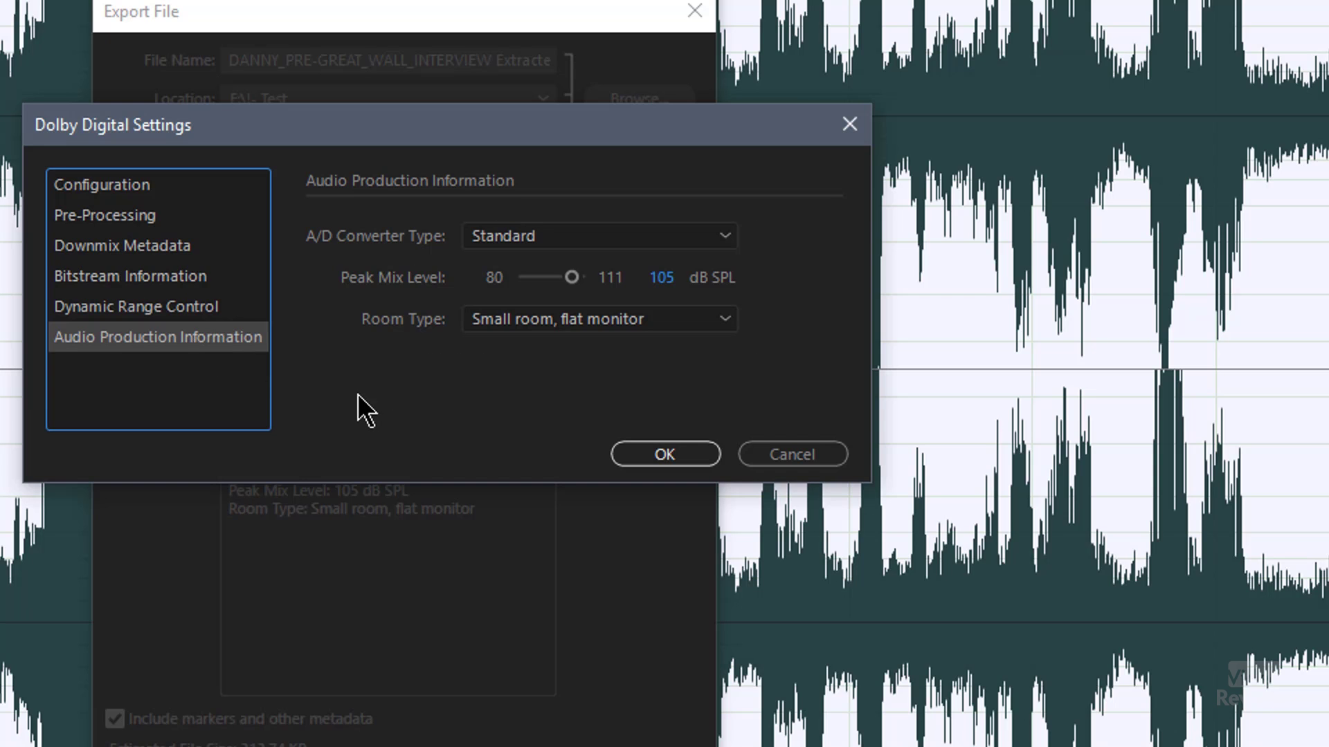
click(167, 200)
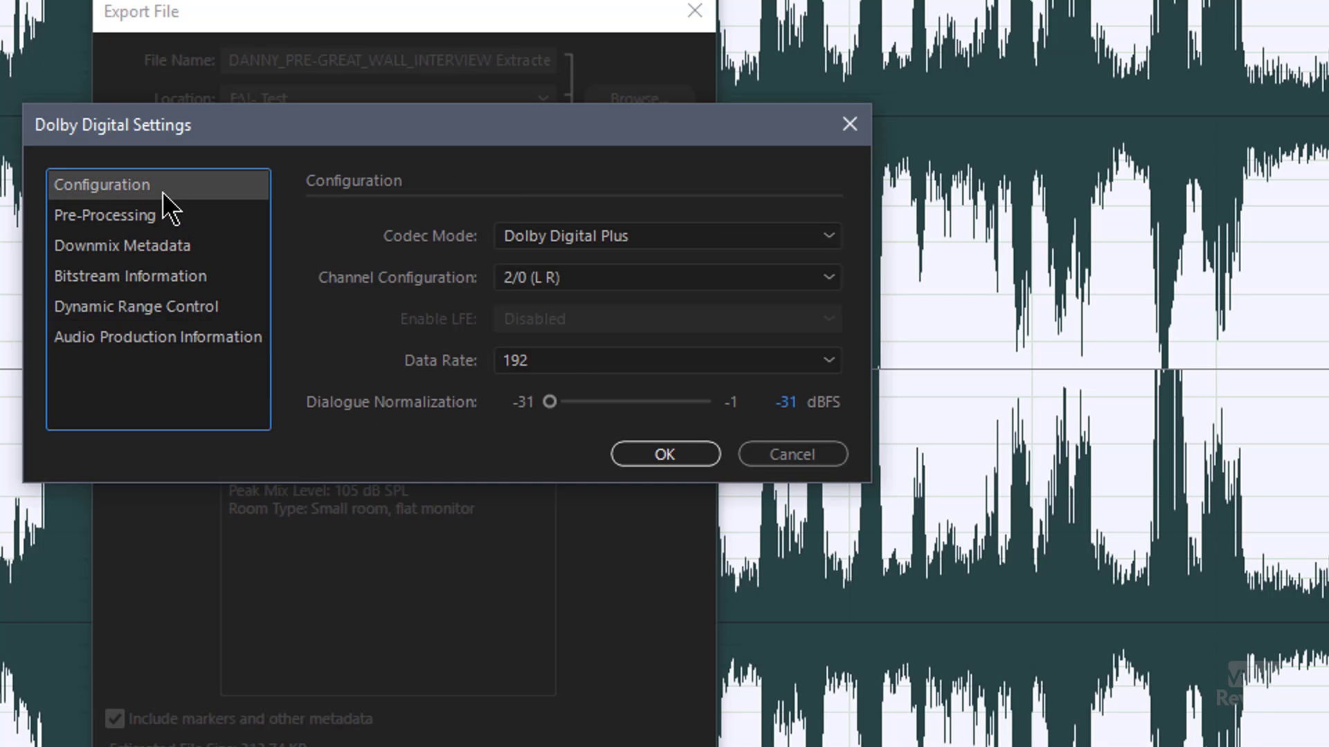
click(800, 448)
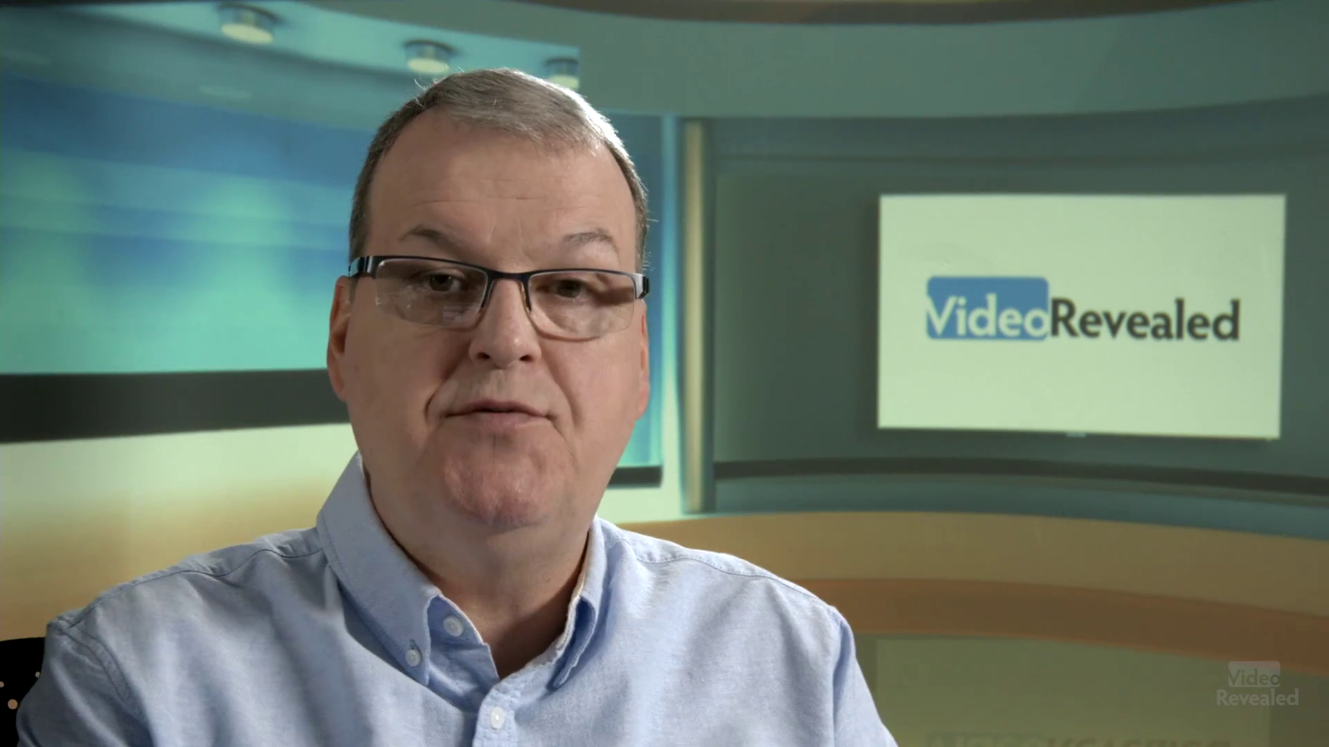
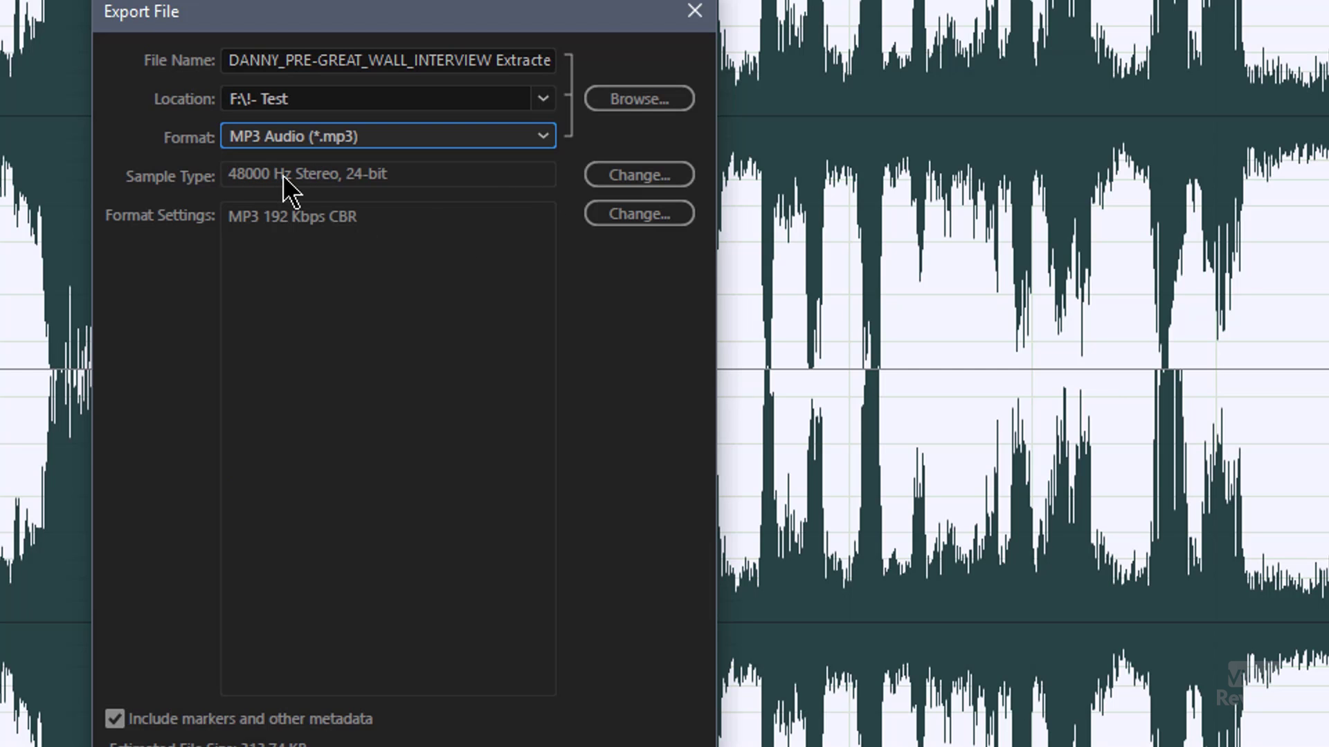
Try a sample type conversion with the sample rate Same as Source and a 16-bit depth, leaving without applying it
click(607, 176)
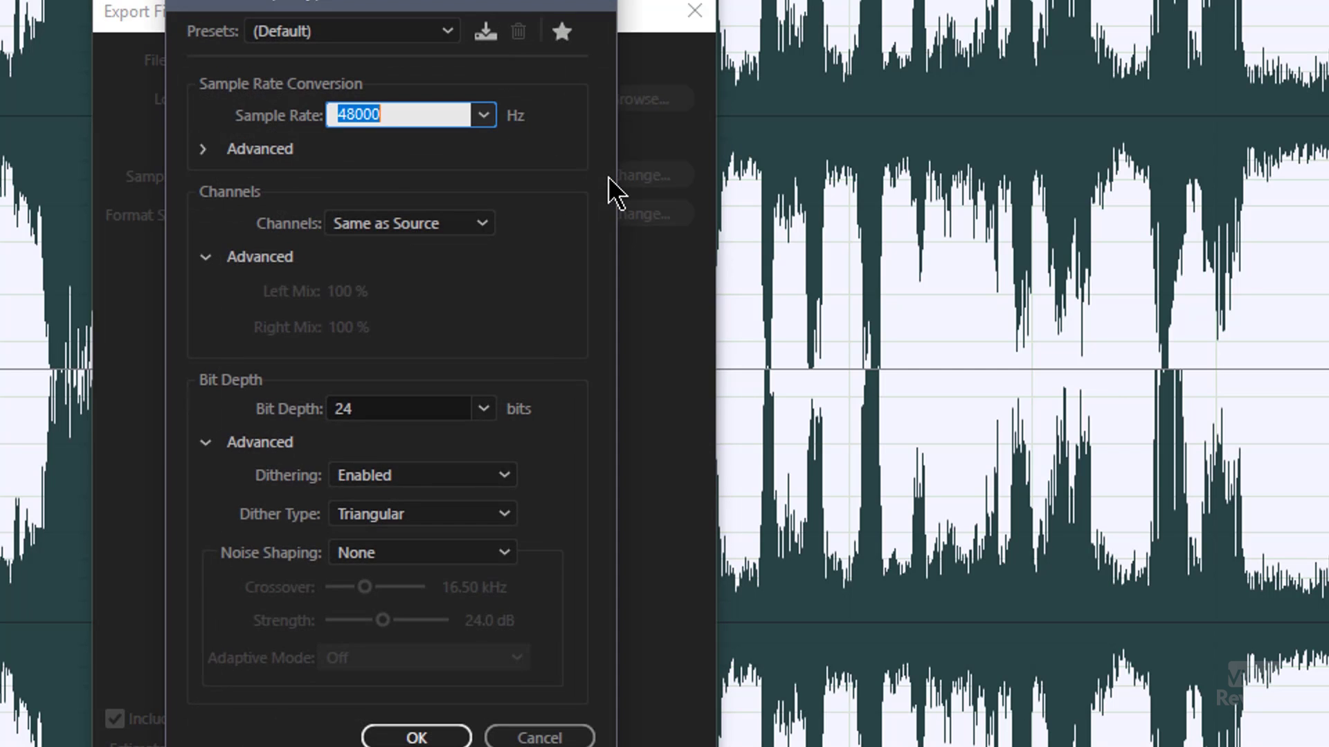
click(483, 115)
click(192, 169)
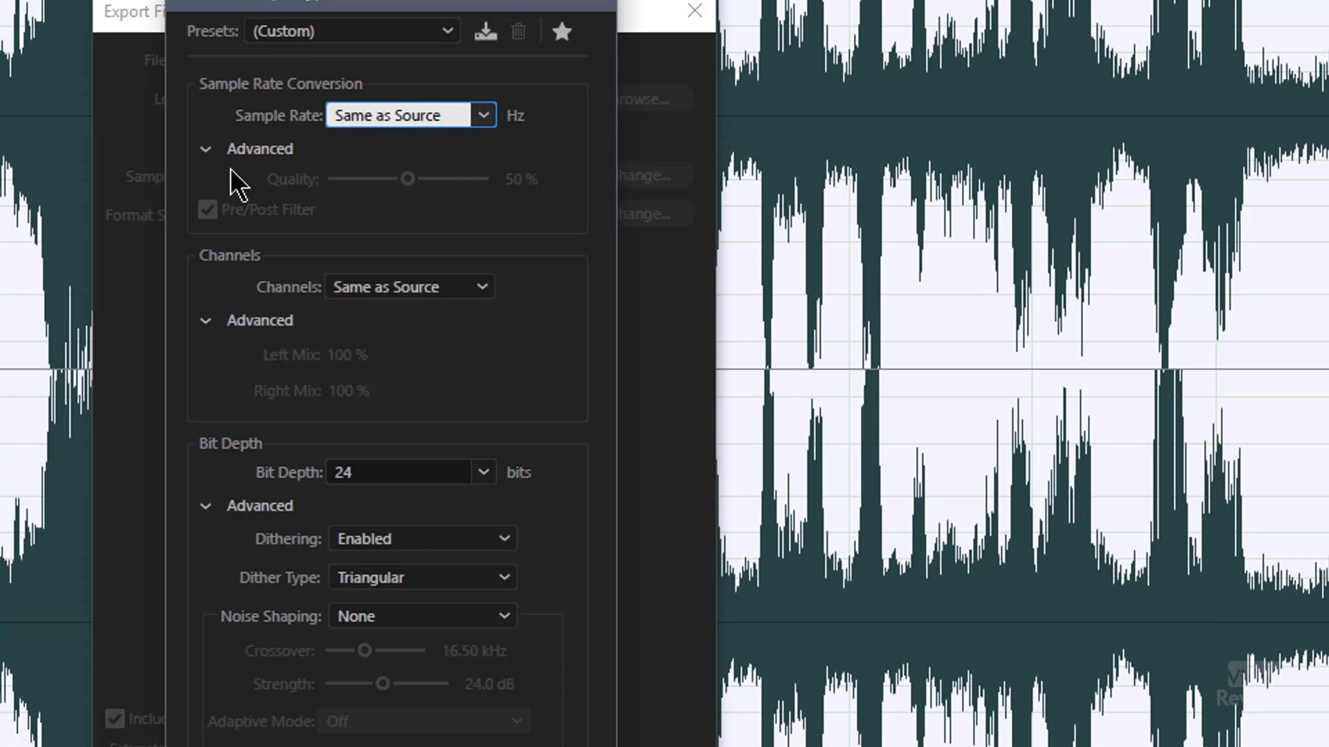
click(204, 149)
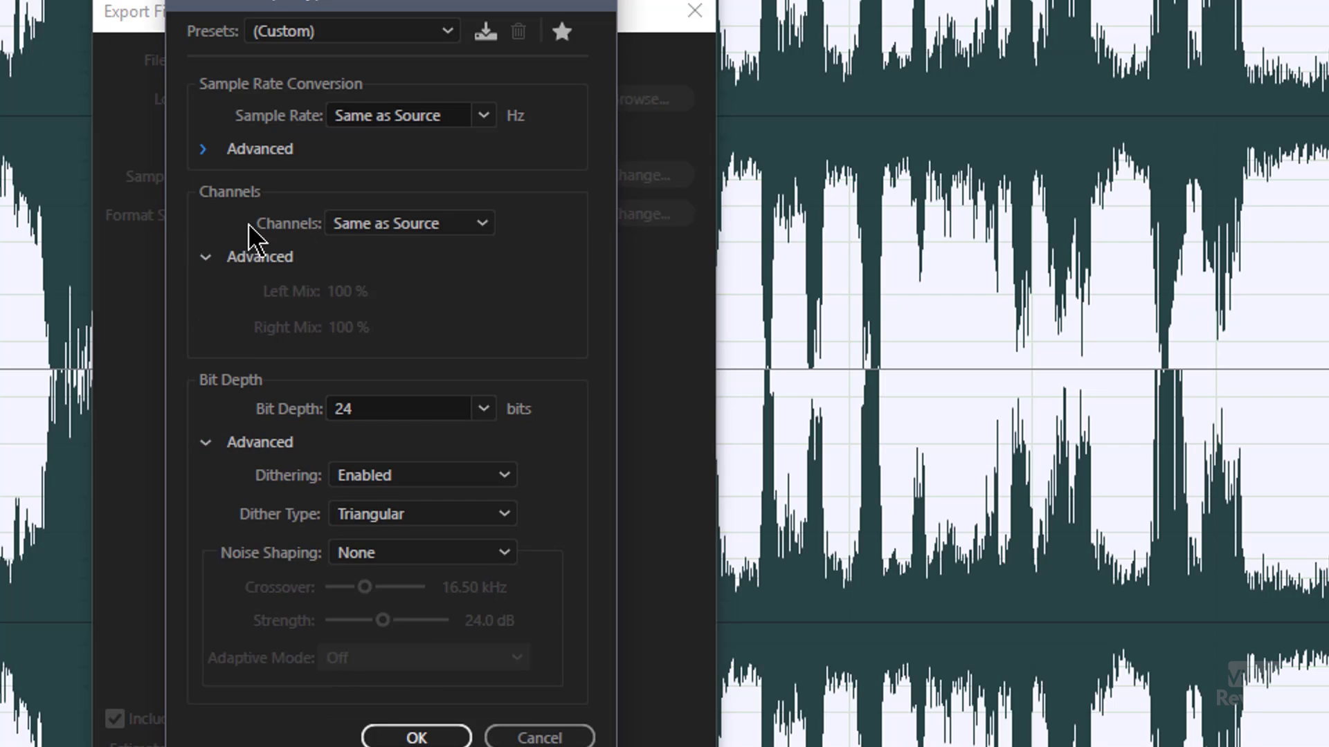
click(485, 225)
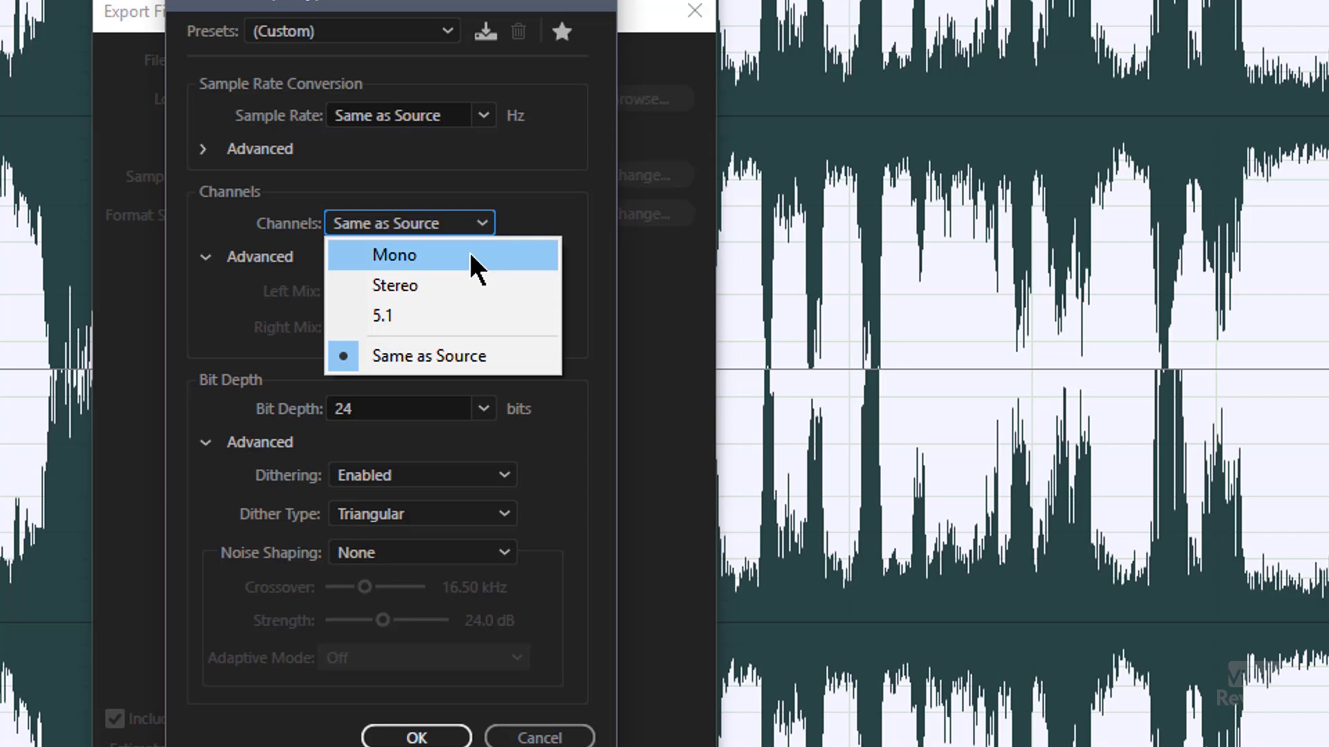
click(232, 290)
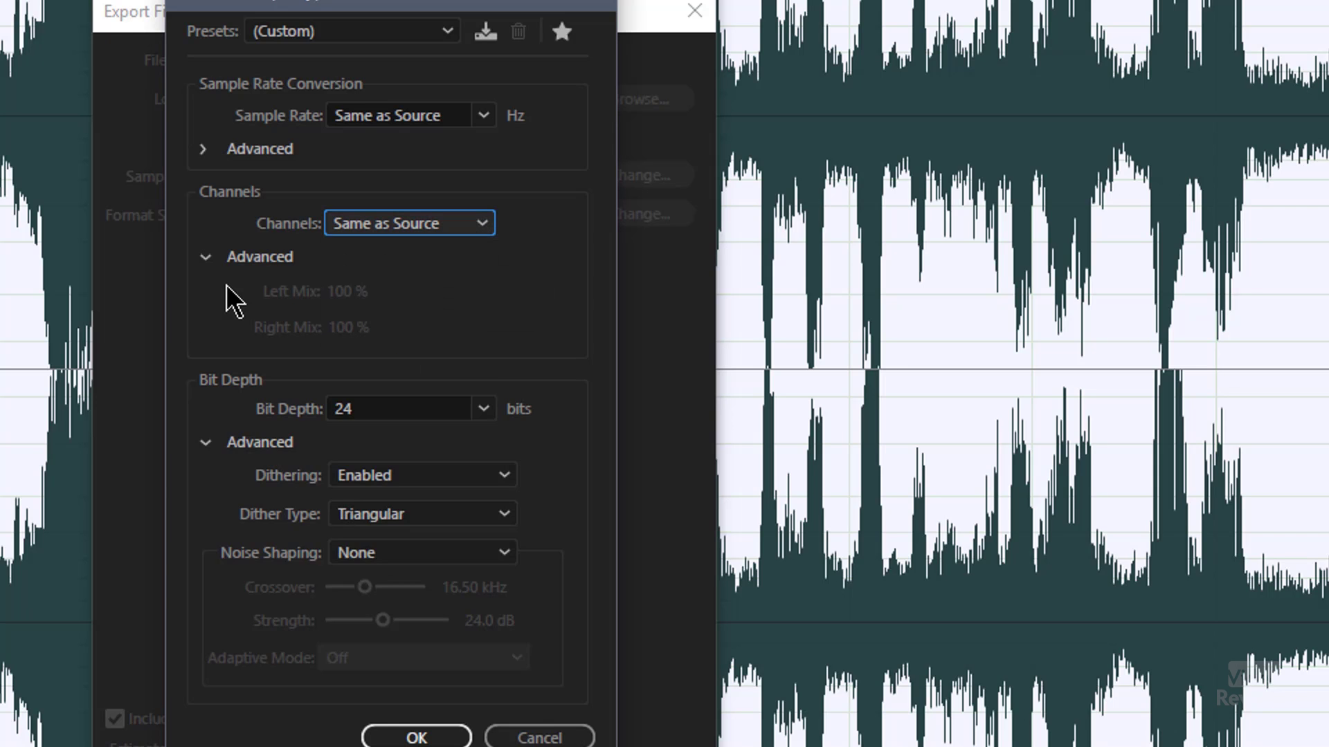
click(485, 409)
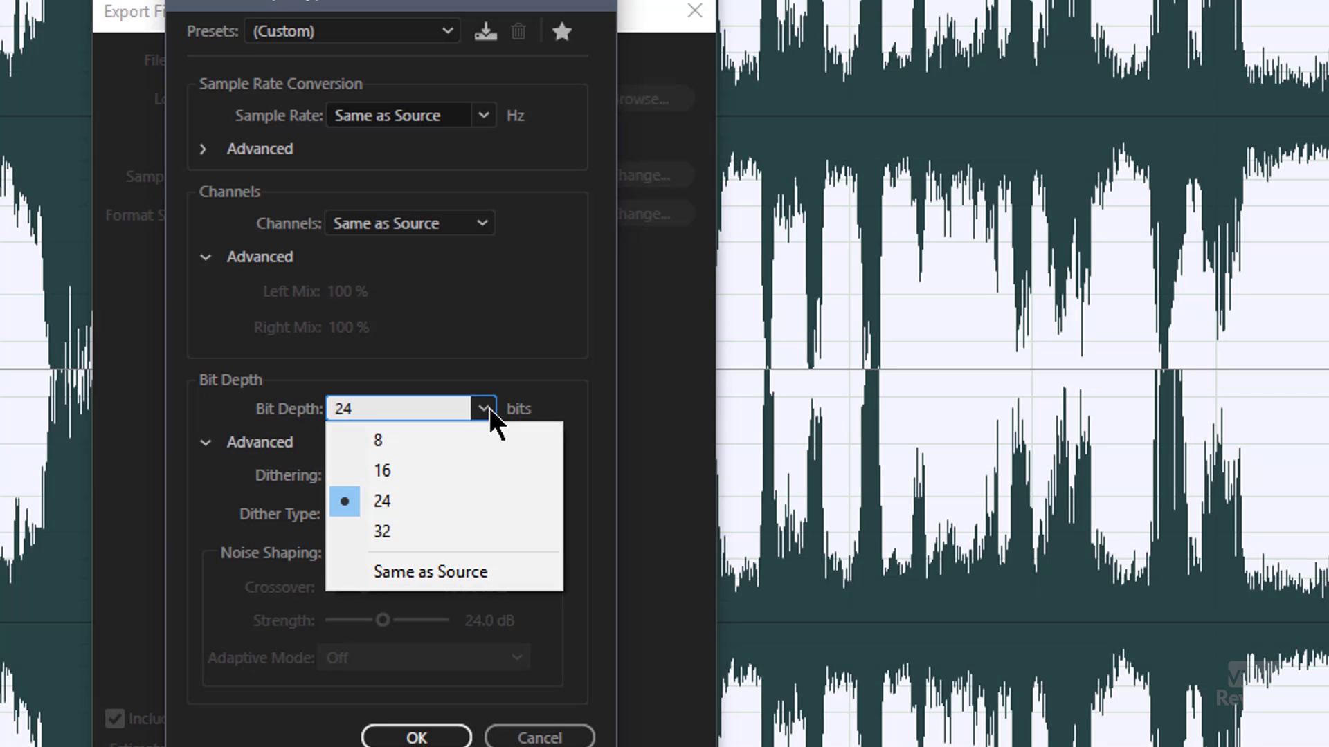
click(447, 481)
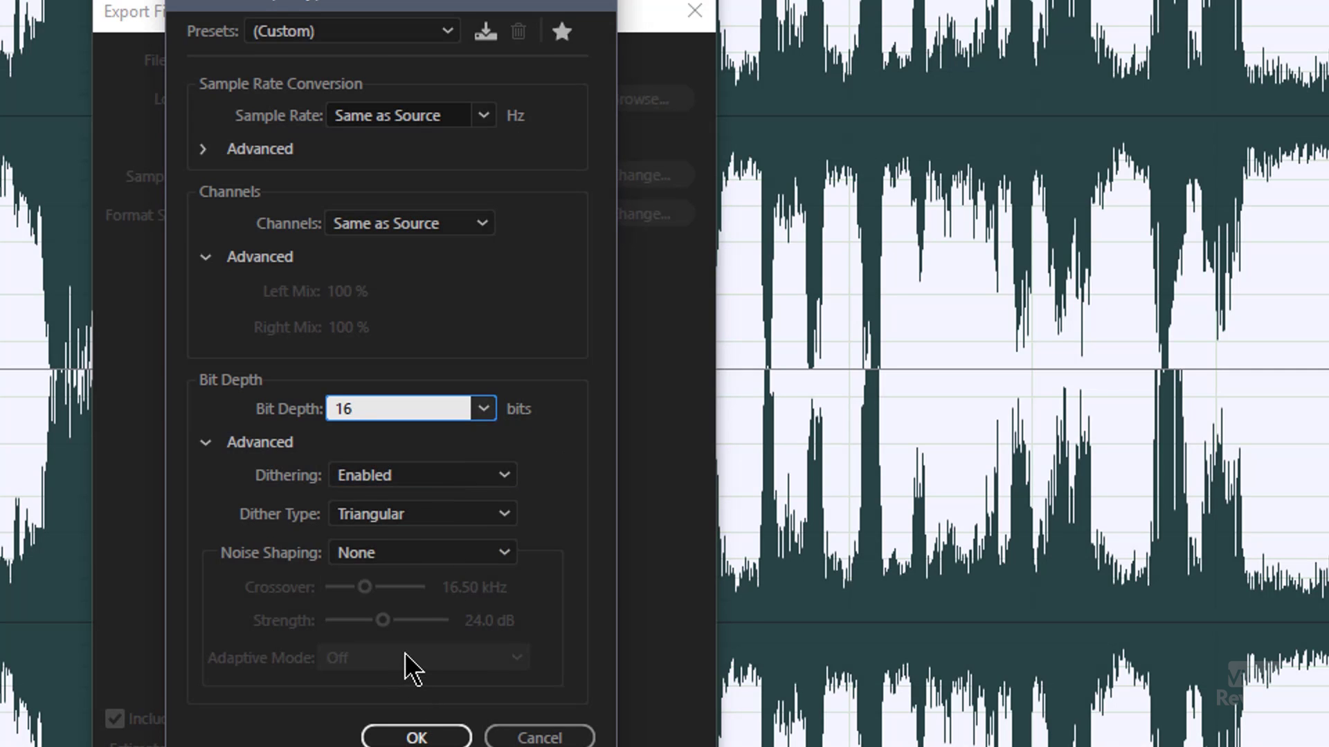
click(547, 738)
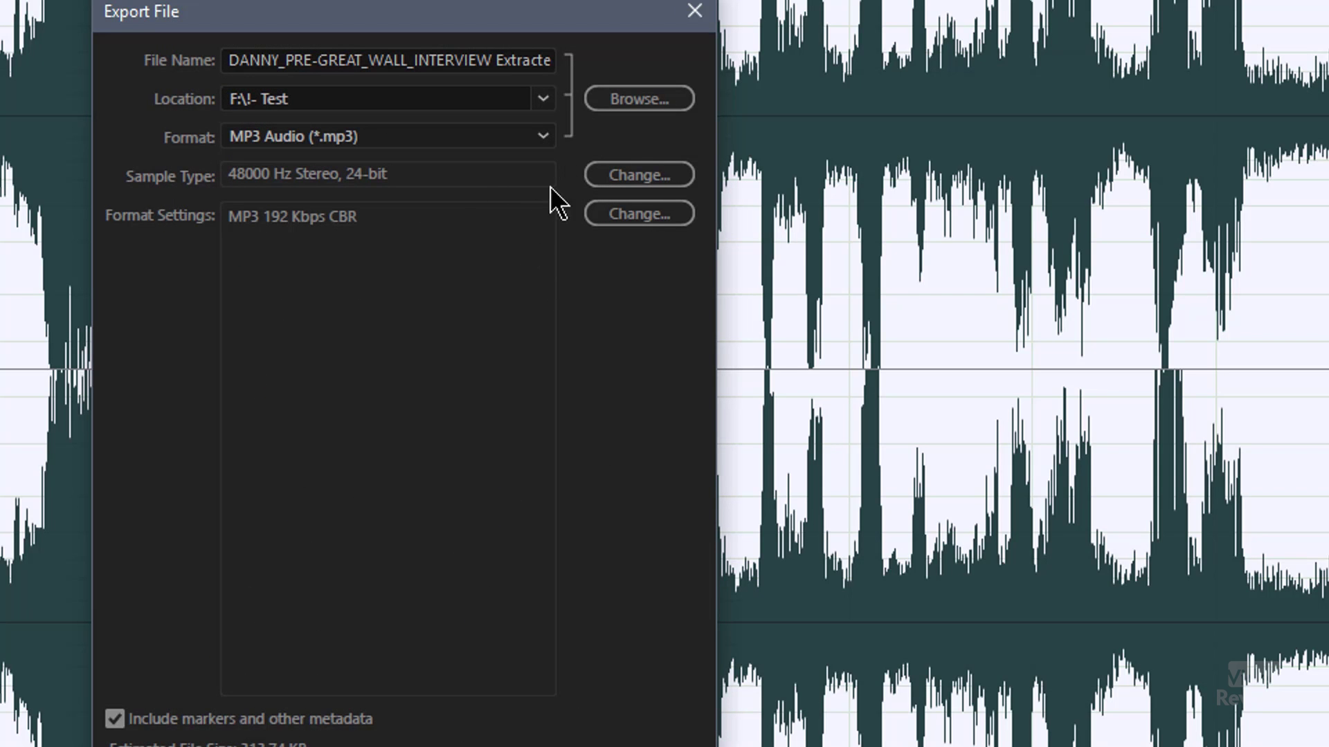
Look through the constant bitrate choices in the MP3 format settings, leaving without applying a change
click(646, 216)
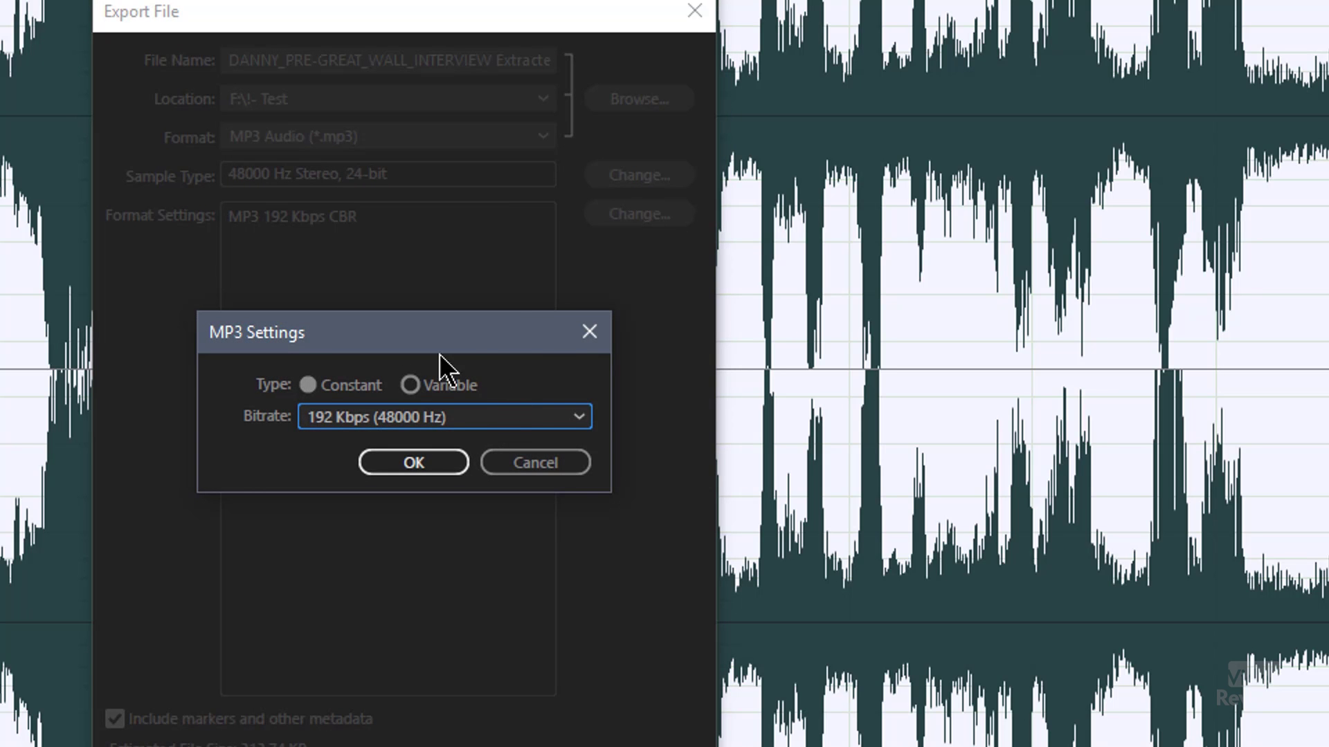
click(484, 410)
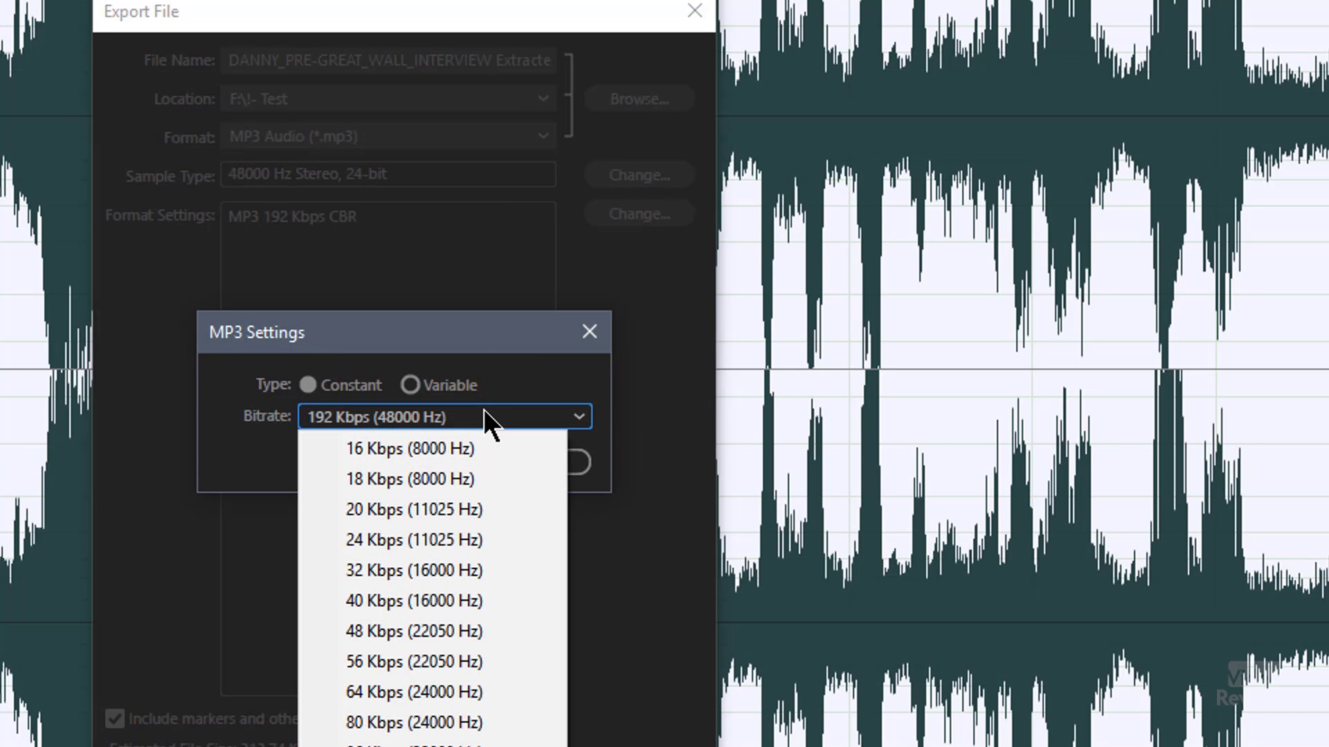
click(483, 409)
click(589, 333)
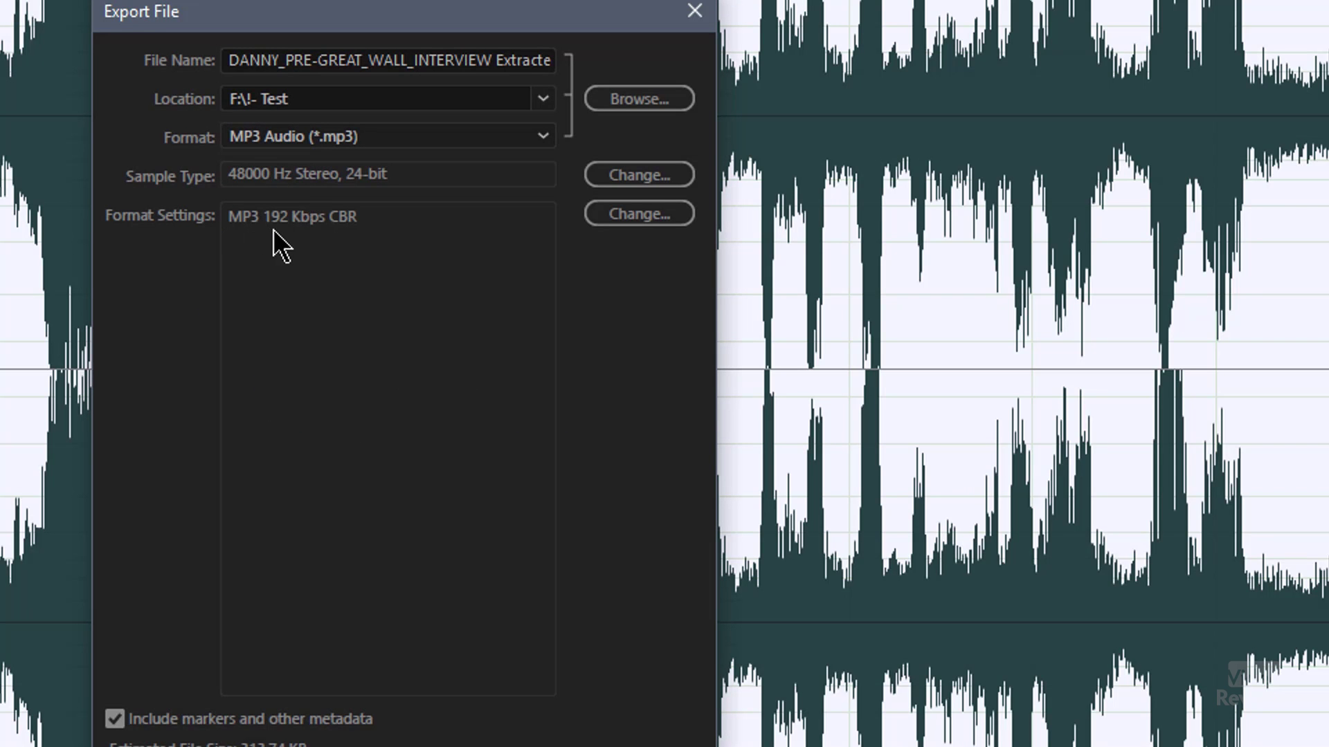
click(630, 215)
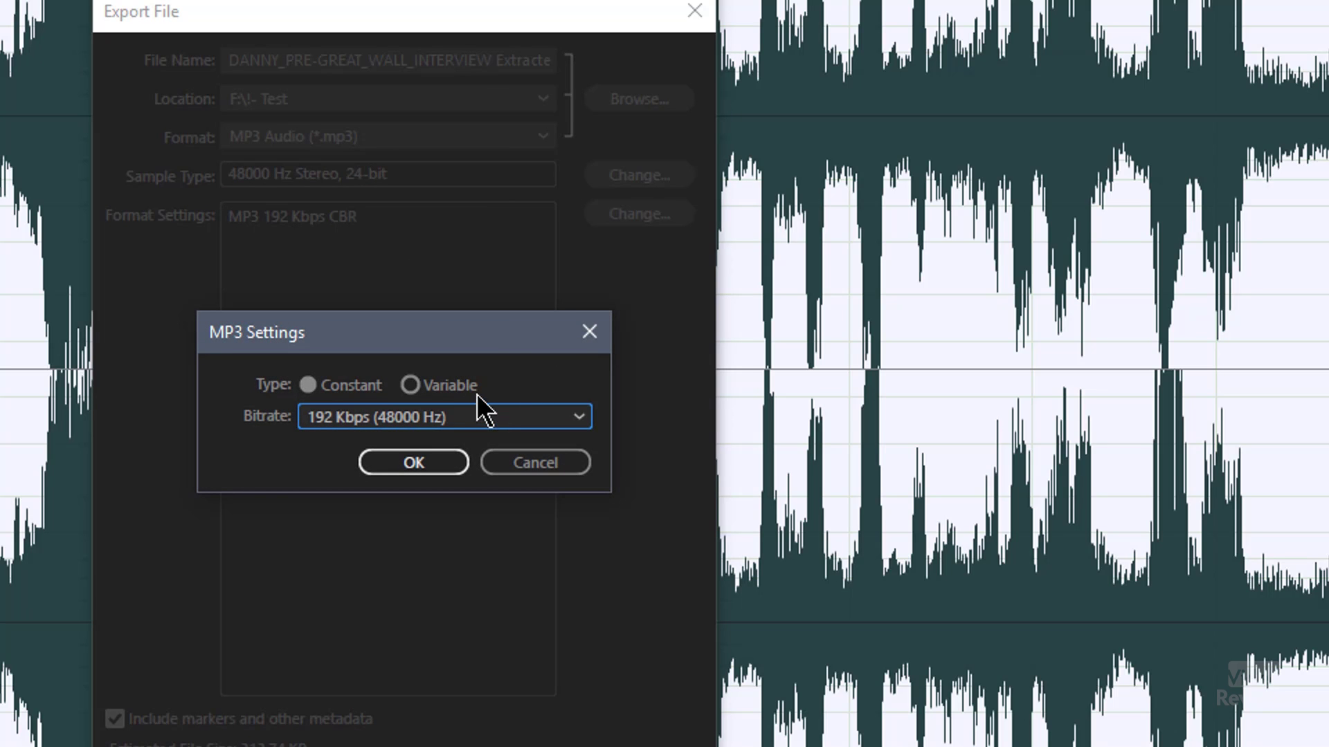
click(485, 418)
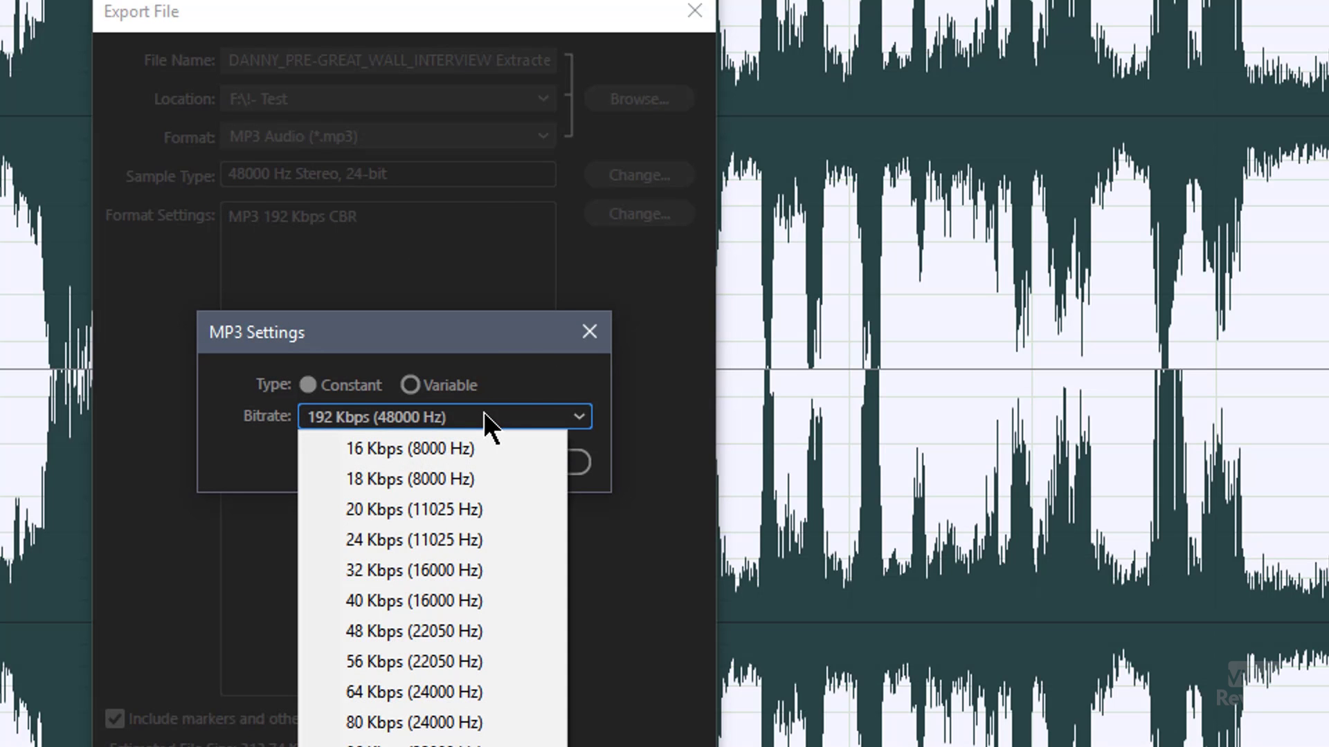
click(516, 381)
click(589, 332)
Export the processed interview audio as Wave PCM (*.wav, *.bwf), reviewing the sample type choices in its WAV settings without applying a change
click(390, 141)
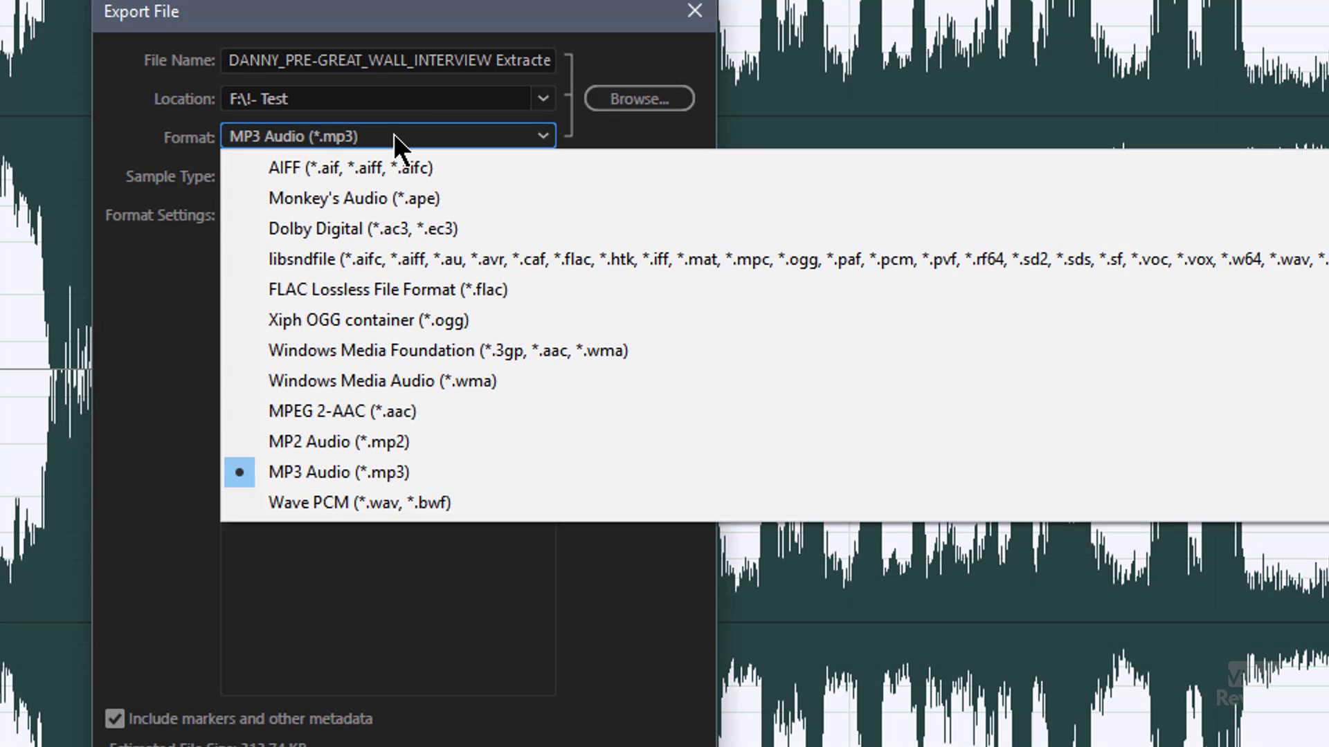
click(442, 499)
click(641, 214)
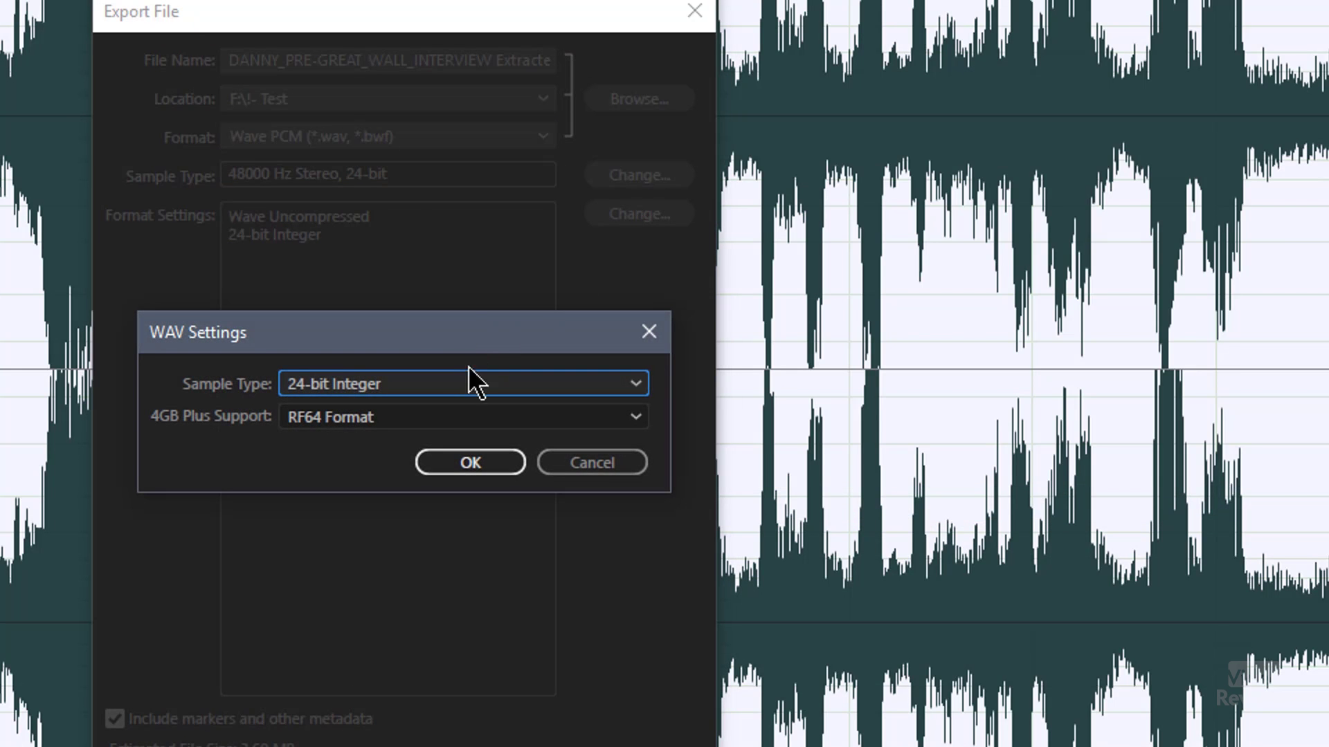
click(457, 386)
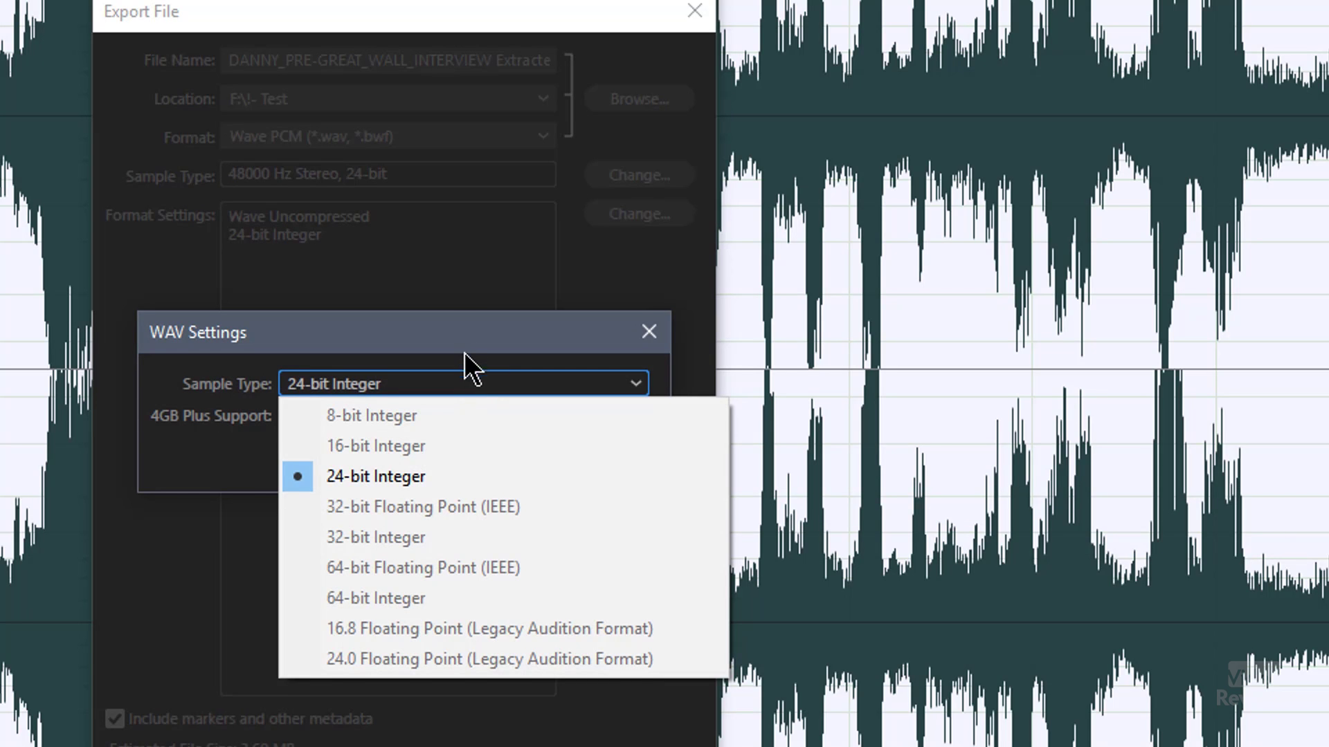
click(463, 365)
click(592, 463)
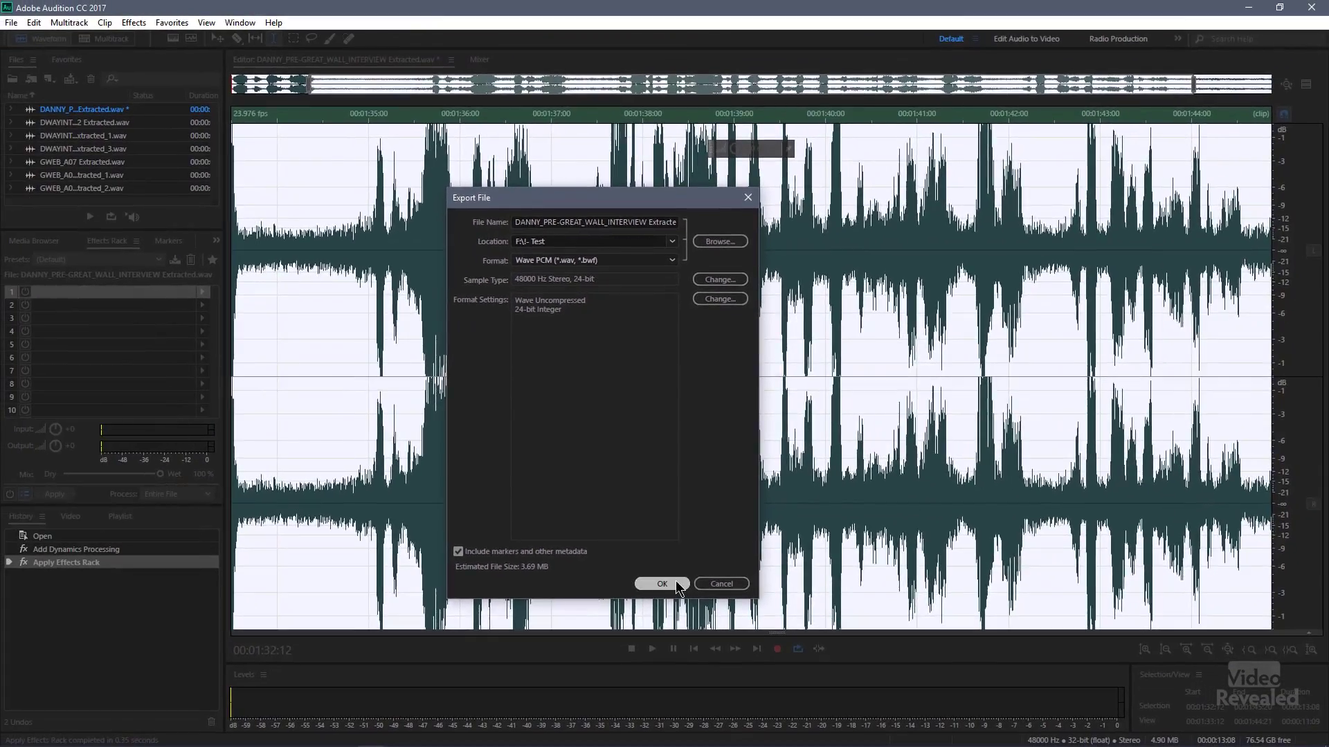
click(613, 731)
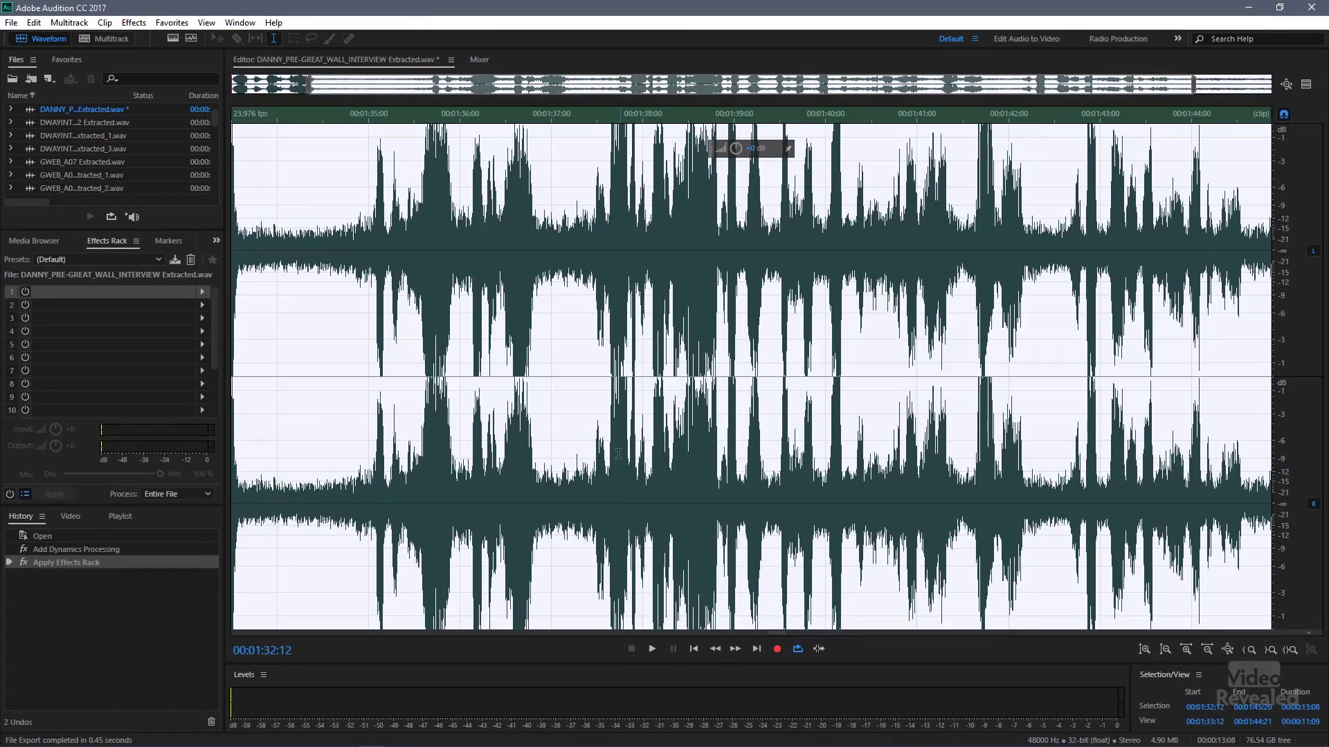